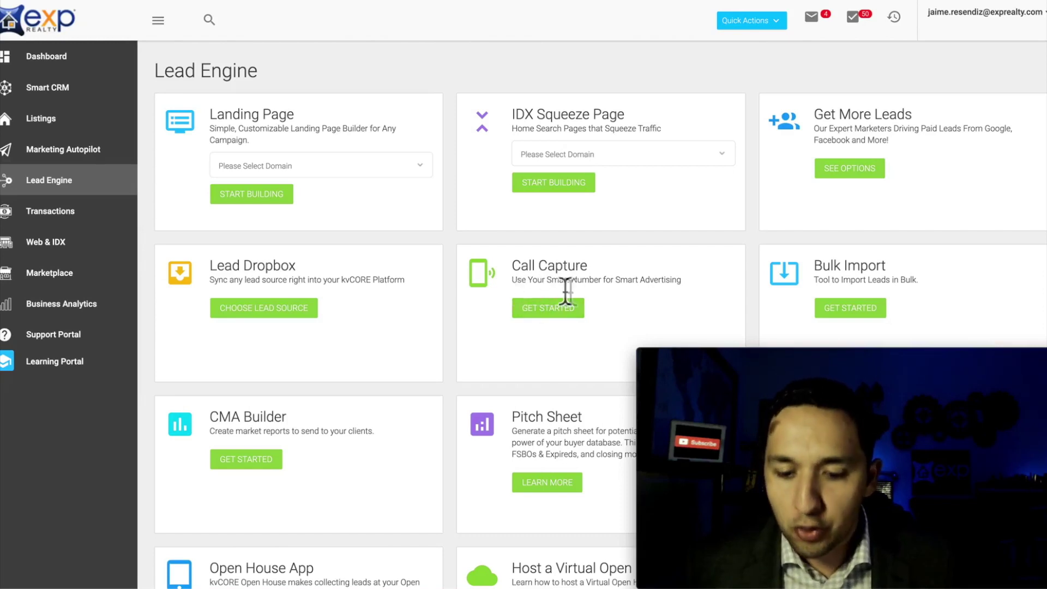
Step: Start building an IDX squeeze page from the Lead Engine using the agent's exprealty.com domain
{"action": "left_click", "coordinate": [545, 311]}
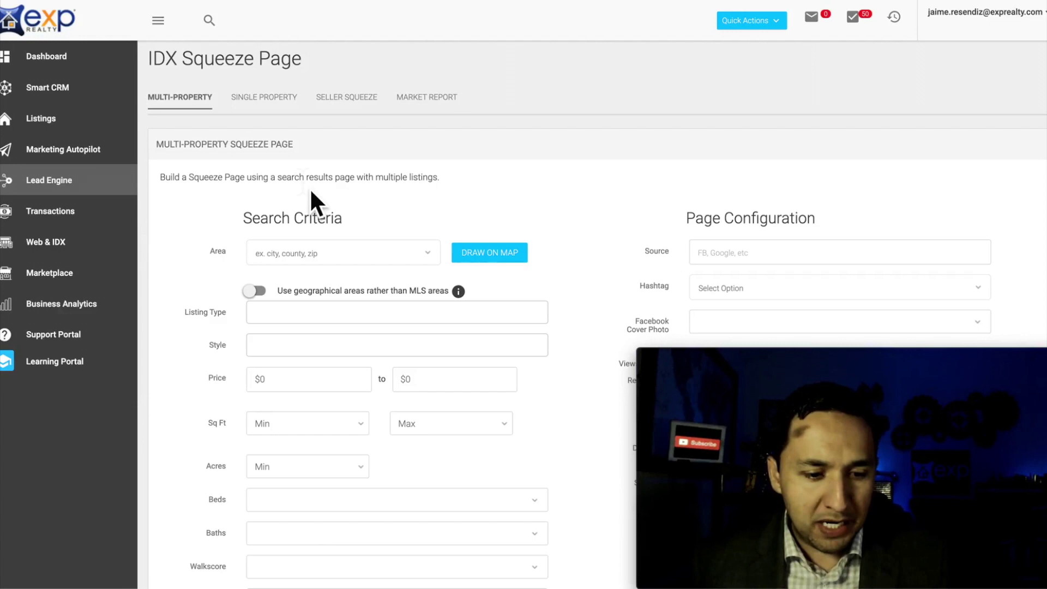
{"action": "left_click", "coordinate": [44, 182]}
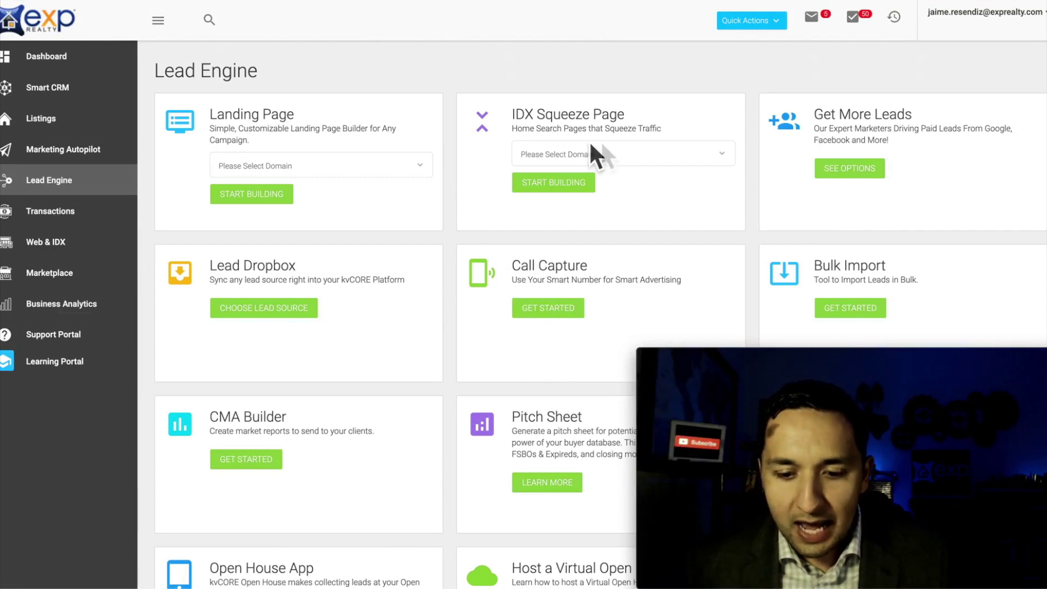
{"action": "left_click", "coordinate": [689, 158]}
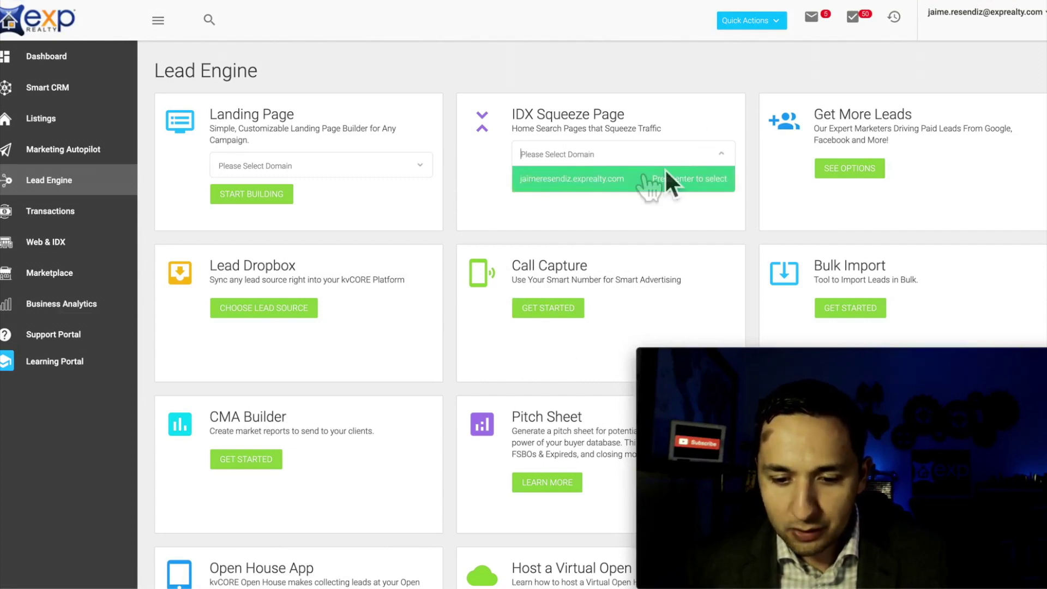
{"action": "left_click", "coordinate": [599, 183]}
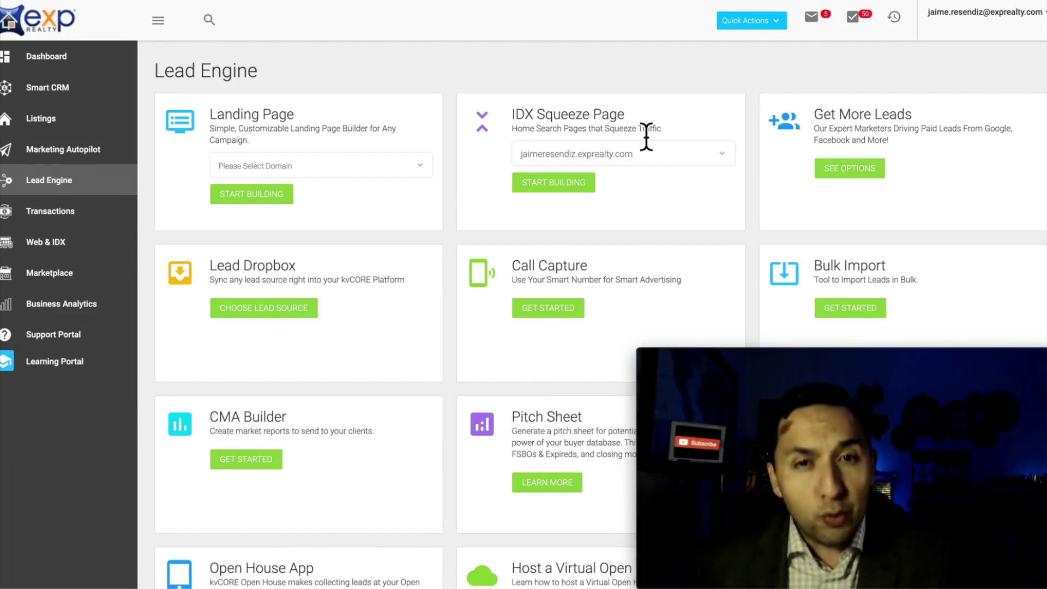
{"action": "left_click", "coordinate": [547, 185]}
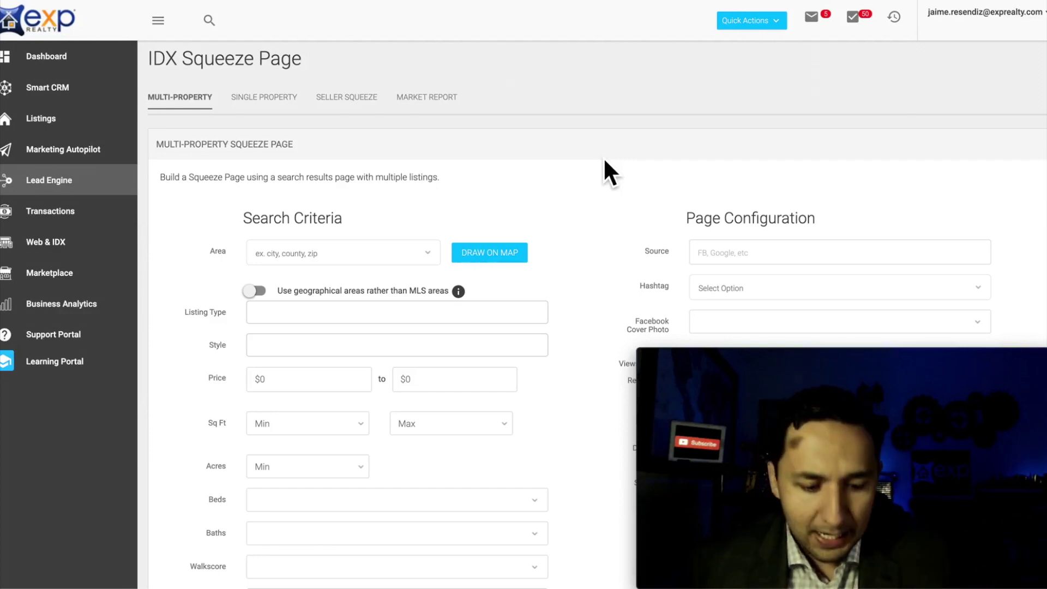
Step: Examine the multi-property squeeze page's search Options list and its Area, Source and Hashtag fields
{"action": "scroll", "coordinate": [589, 382], "scroll_direction": "down", "scroll_amount": 1}
{"action": "left_click", "coordinate": [376, 538]}
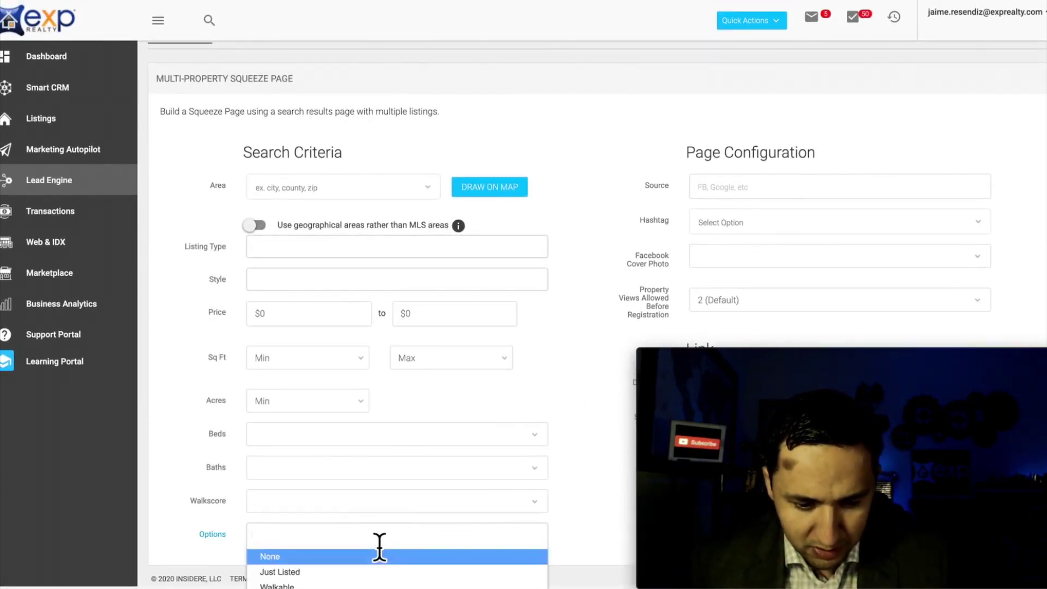
{"action": "scroll", "coordinate": [379, 546], "scroll_direction": "down", "scroll_amount": 3}
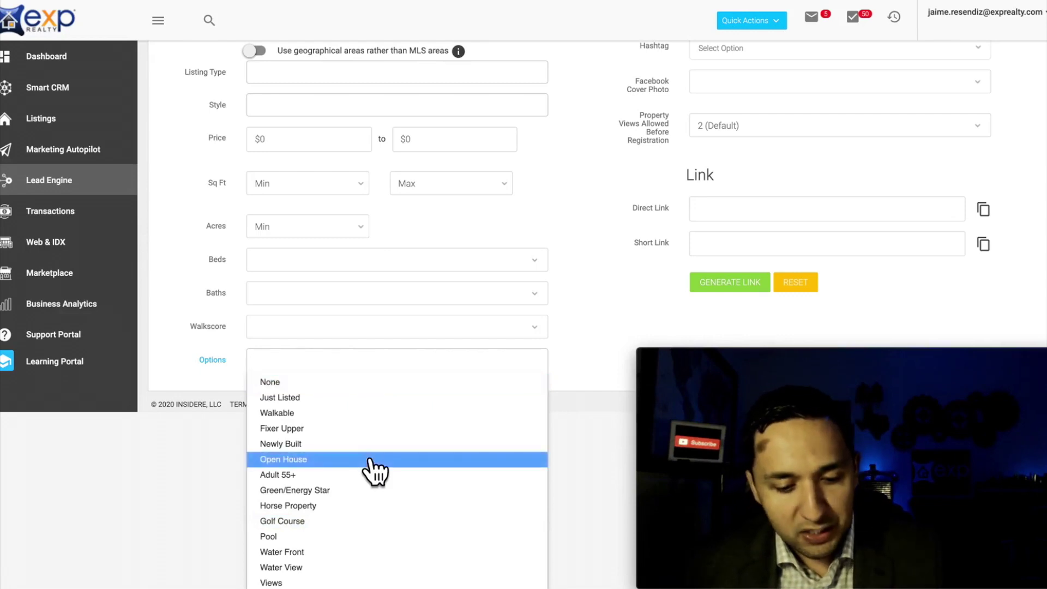
{"action": "scroll", "coordinate": [574, 349], "scroll_direction": "up", "scroll_amount": 5}
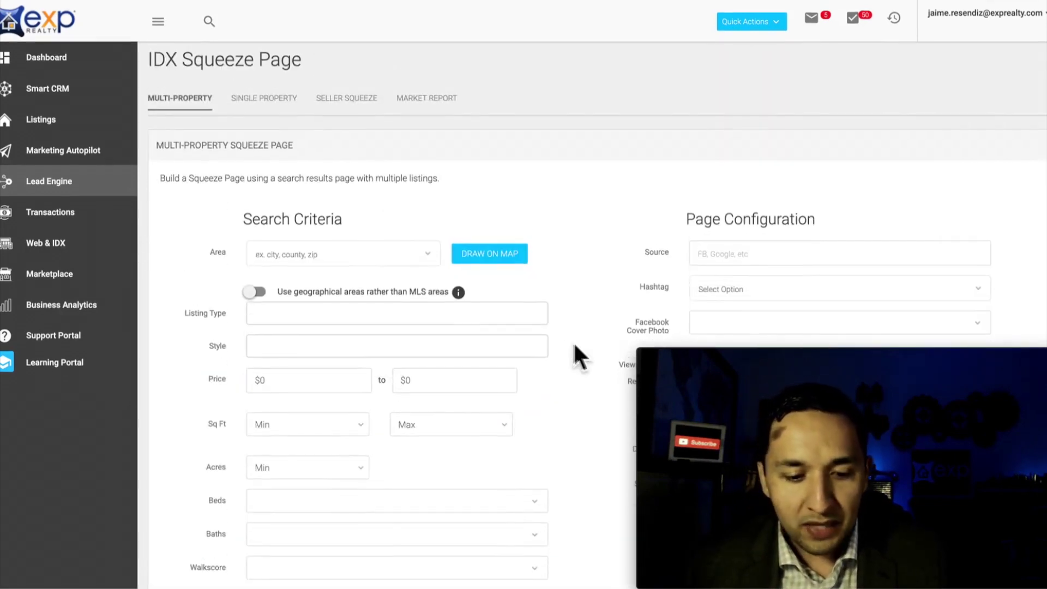
{"action": "scroll", "coordinate": [567, 349], "scroll_direction": "down", "scroll_amount": 1}
{"action": "left_click", "coordinate": [294, 192]}
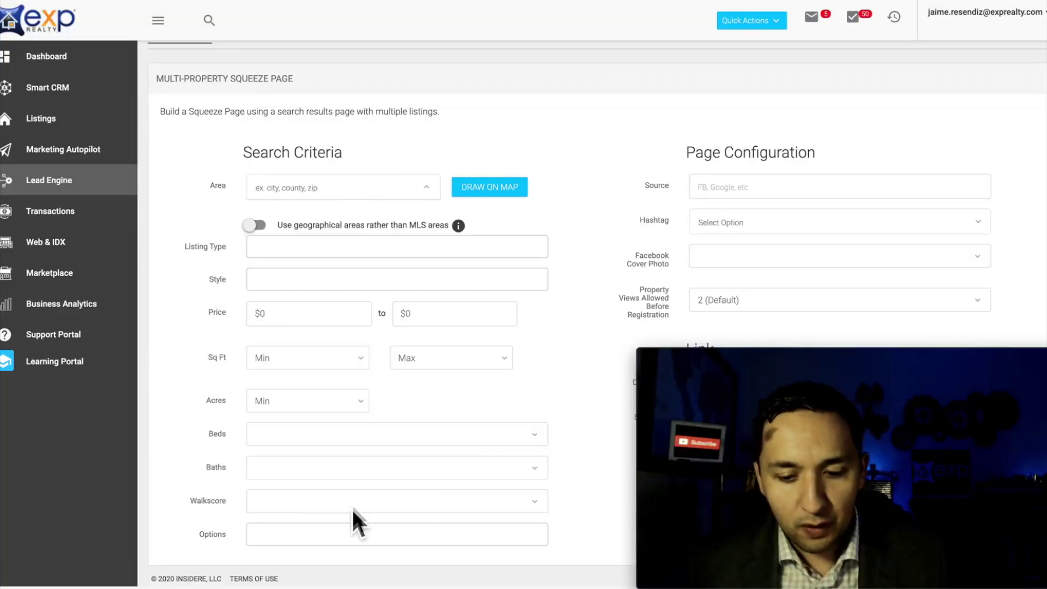
{"action": "left_click", "coordinate": [989, 197]}
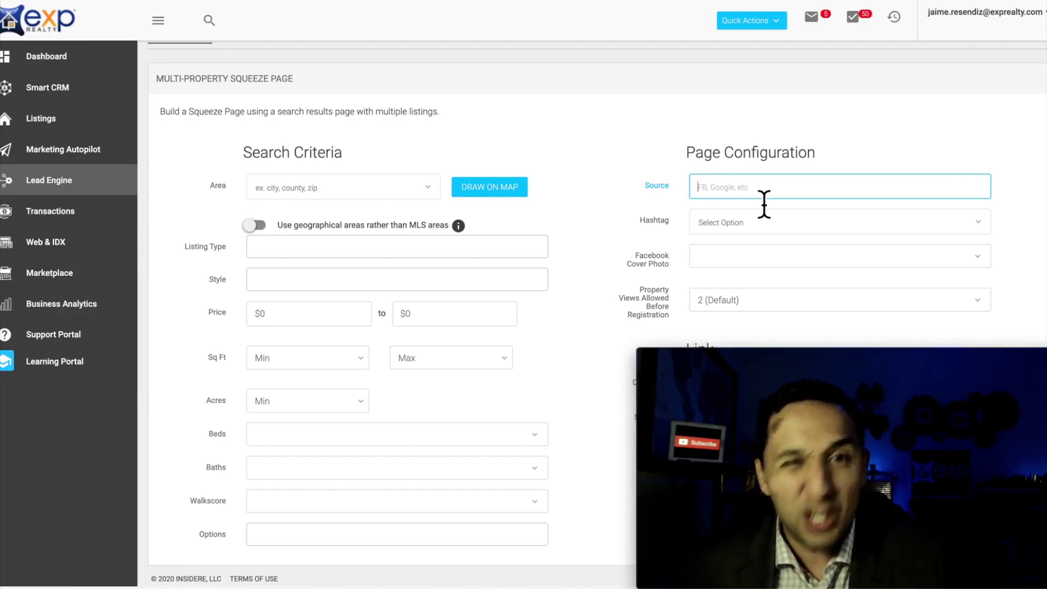
{"action": "left_click", "coordinate": [725, 234]}
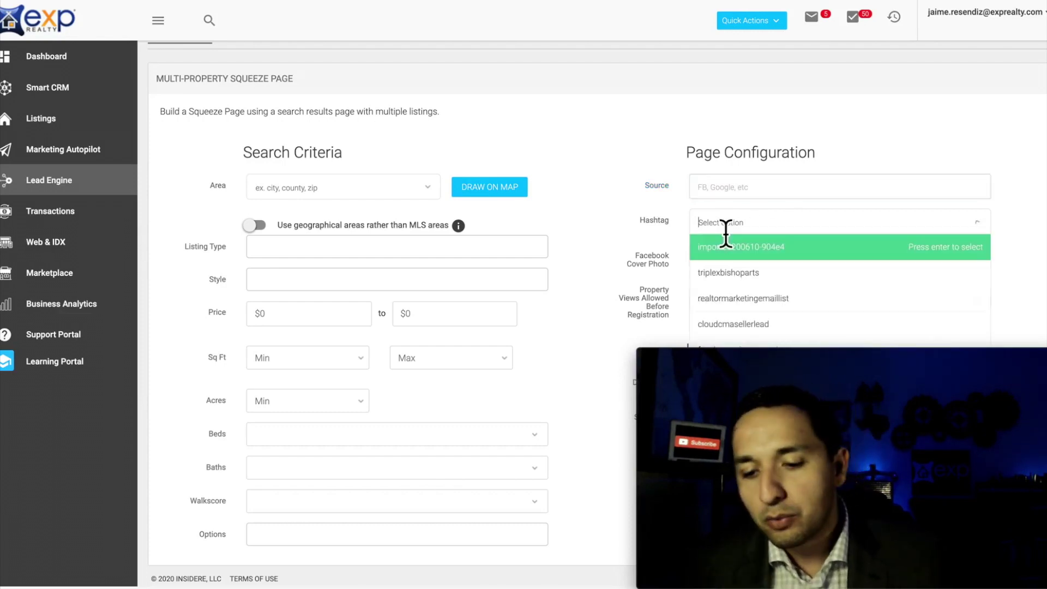
{"action": "left_click", "coordinate": [641, 221]}
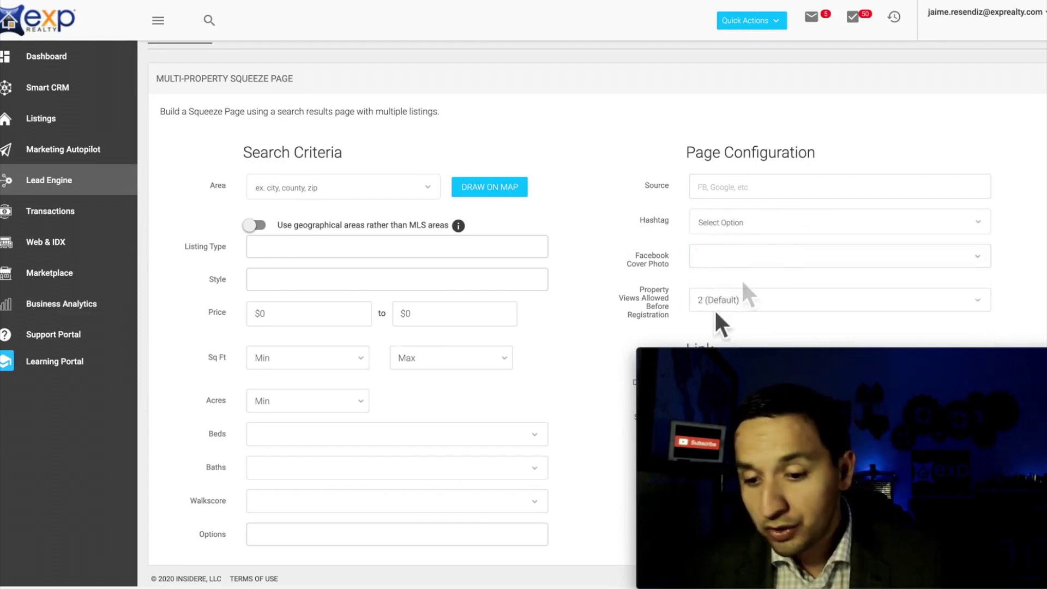
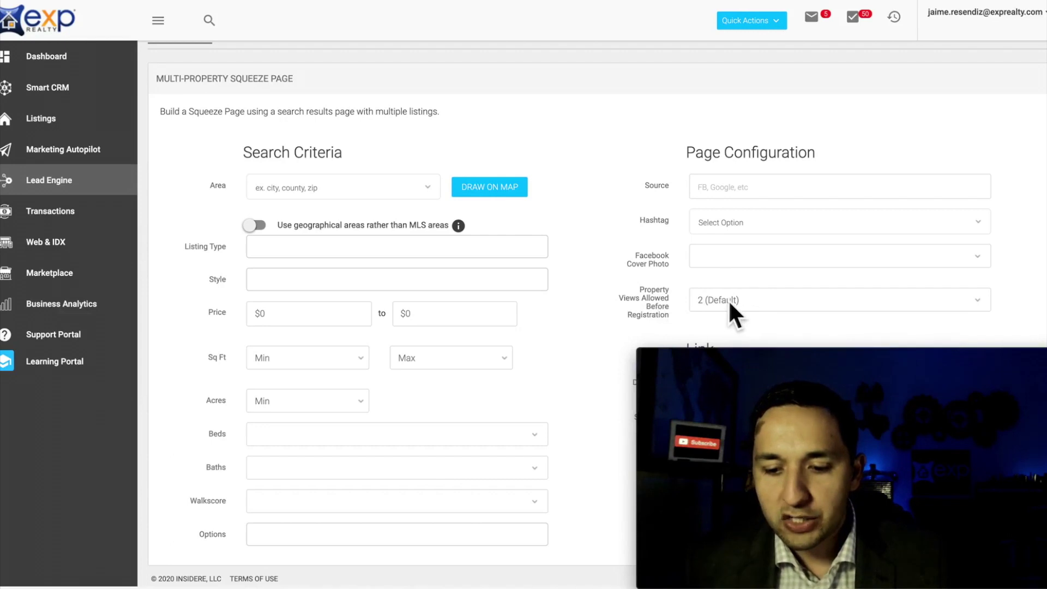
Step: Set the property views allowed before registration to 1 (Immediate) and the search area to city:Arlington
{"action": "left_click", "coordinate": [731, 313]}
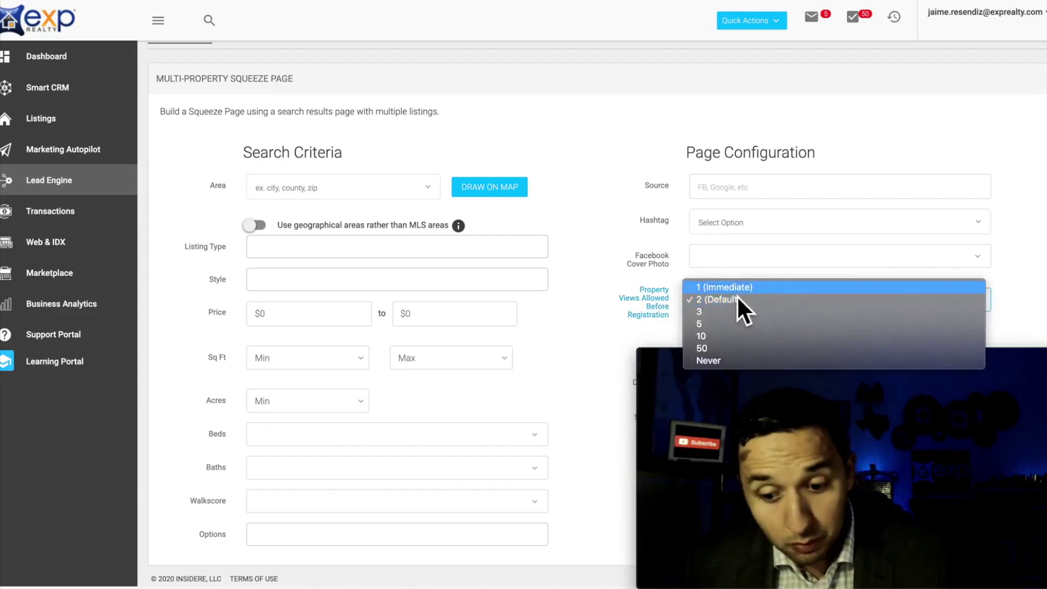
{"action": "left_click", "coordinate": [732, 288]}
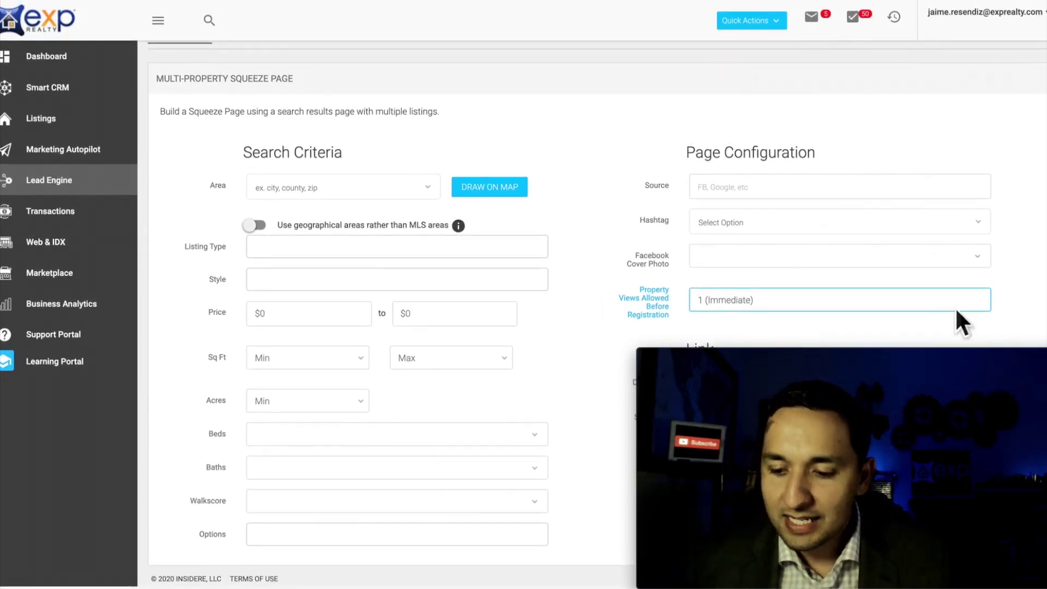
{"action": "left_click", "coordinate": [328, 196]}
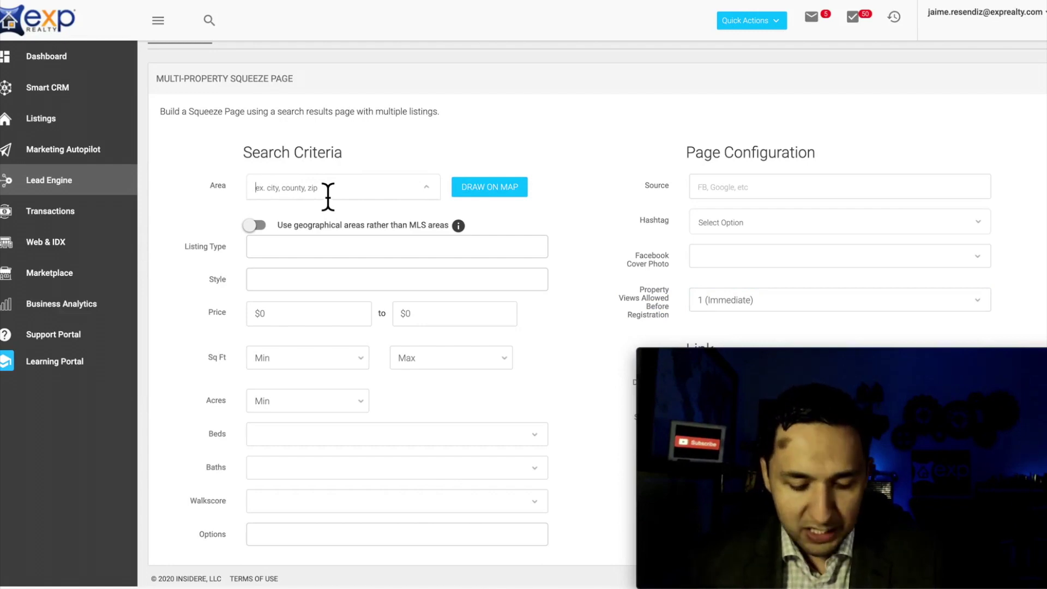
{"action": "type", "text": "arlington"}
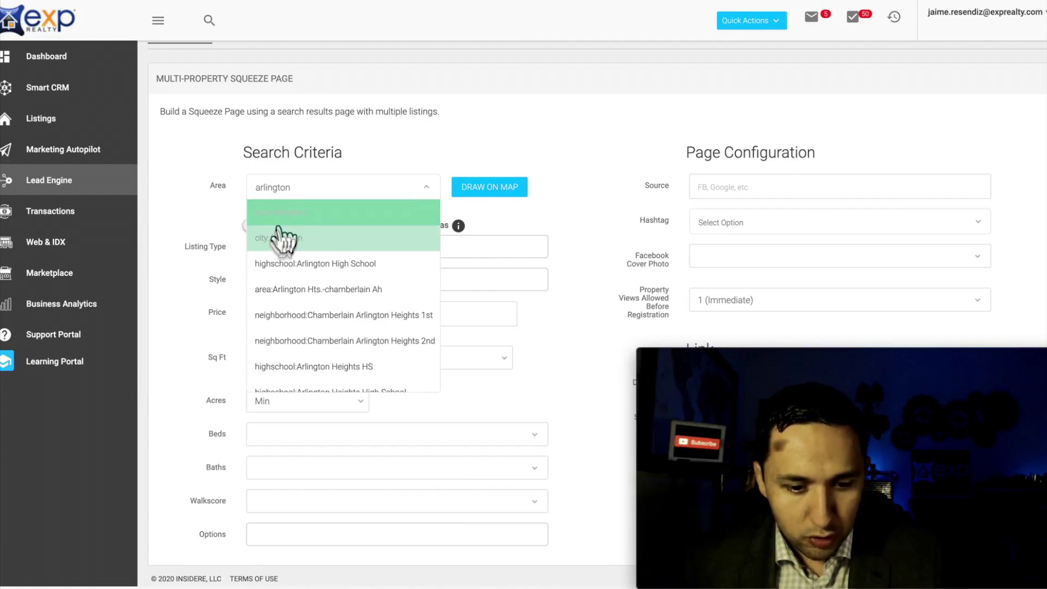
{"action": "left_click", "coordinate": [277, 238]}
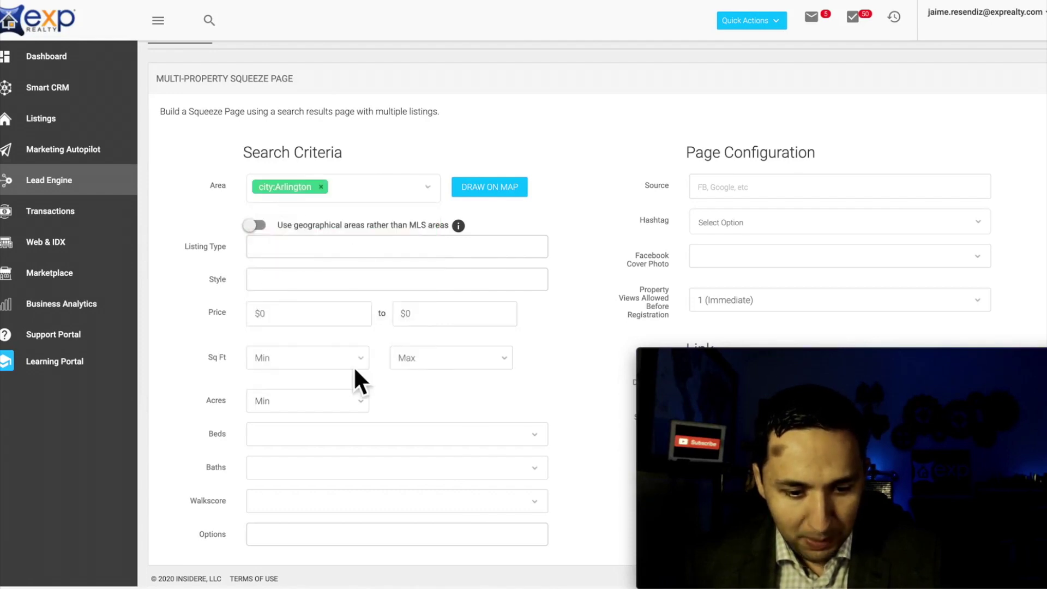
Step: Set the maximum price in the search criteria to $300,000
{"action": "left_click", "coordinate": [437, 318]}
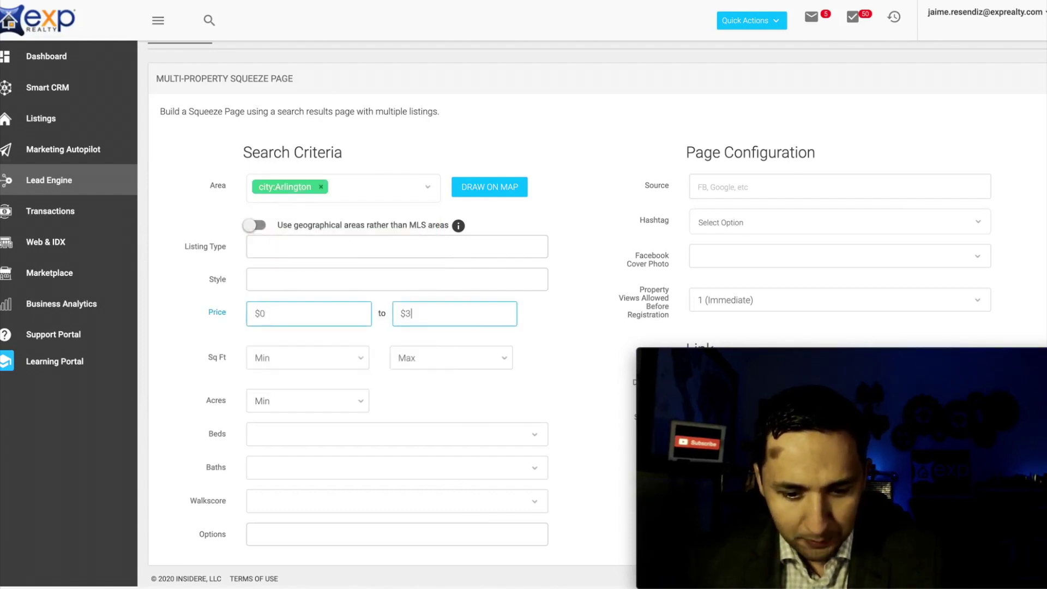
{"action": "type", "text": "3000000"}
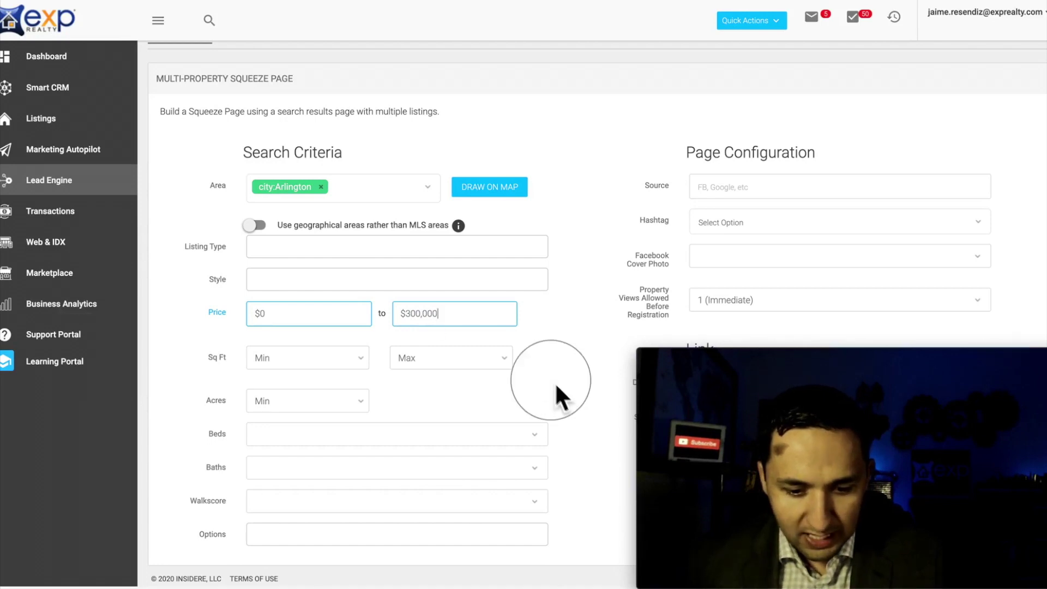
{"action": "left_click", "coordinate": [554, 382]}
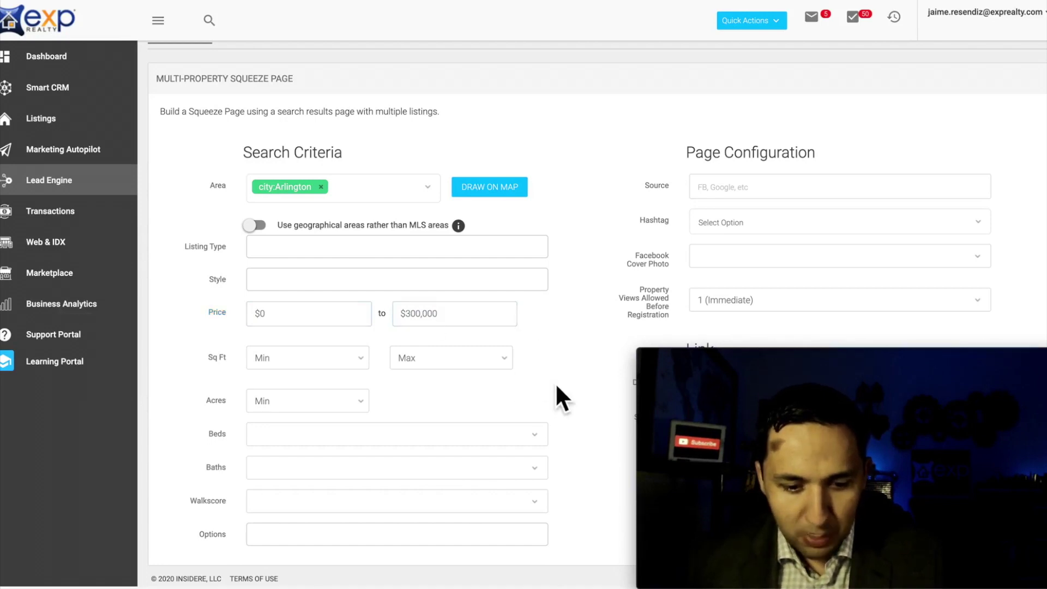
{"action": "left_click", "coordinate": [385, 307]}
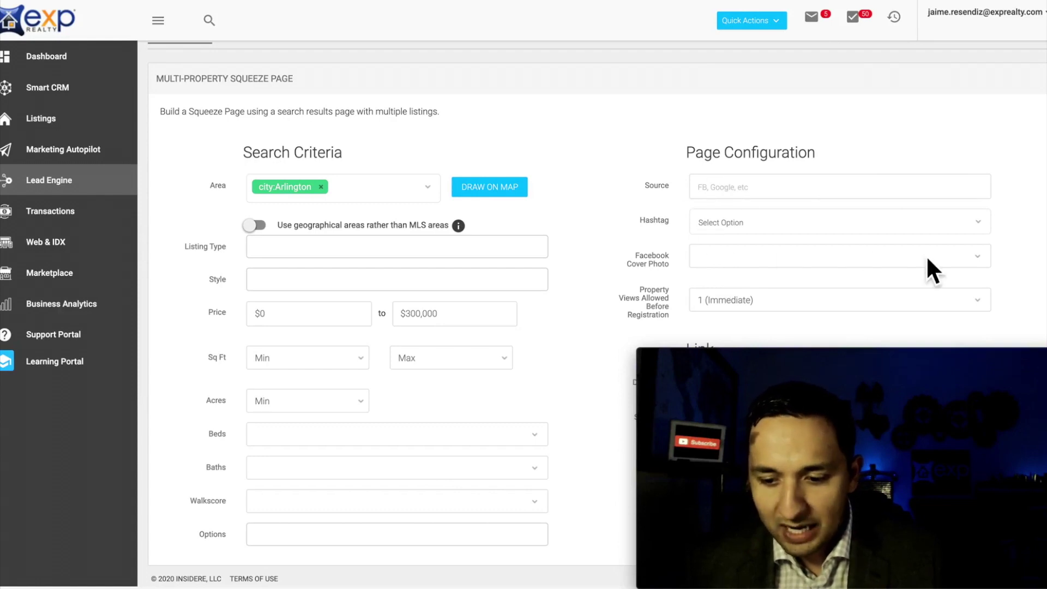
Step: Generate the multi-property squeeze page's links and copy the short link to the clipboard
{"action": "left_click_drag", "start_coordinate": [999, 352], "coordinate": [493, 326]}
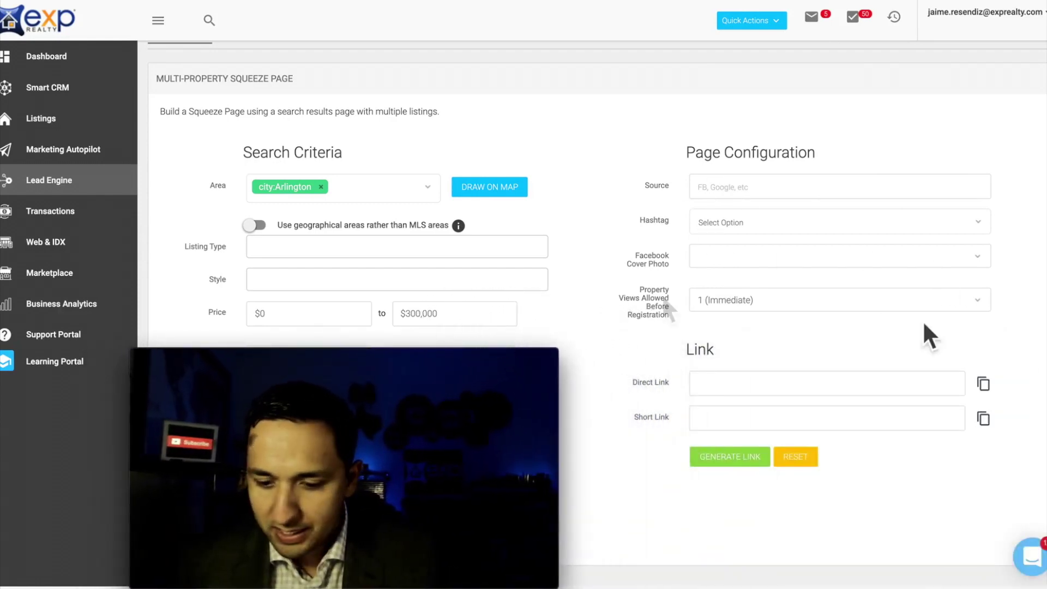
{"action": "left_click", "coordinate": [736, 461]}
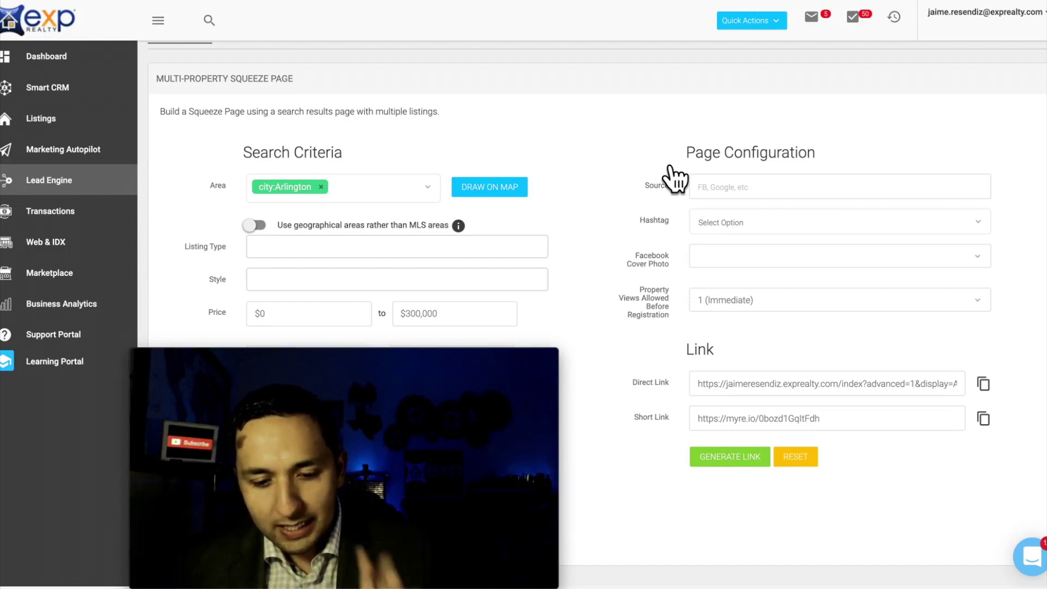
{"action": "left_click", "coordinate": [983, 418]}
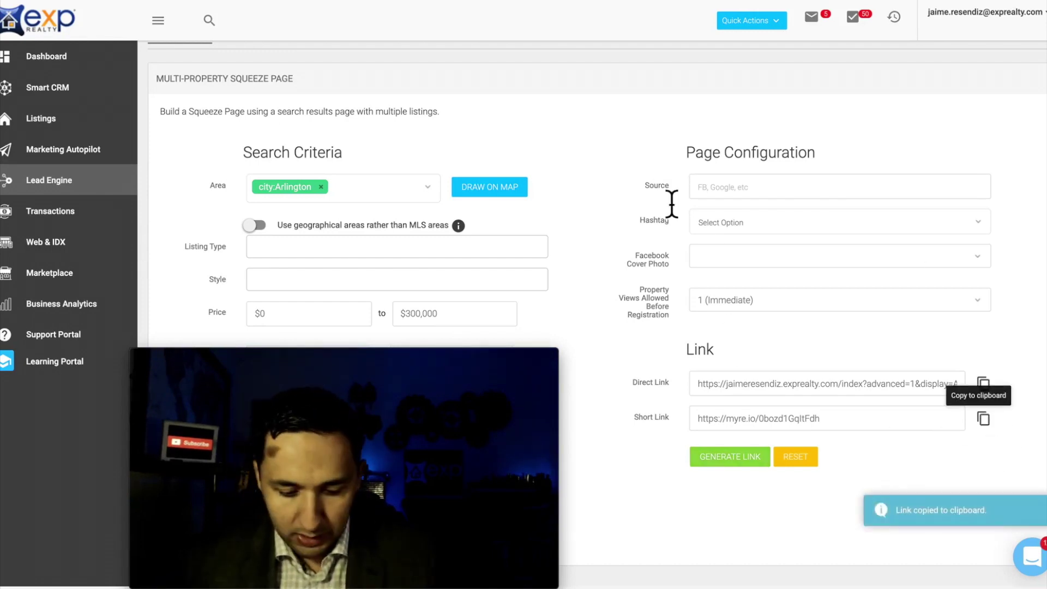
Step: Test the copied squeeze link in a new private browser window by opening the $294,900 Arlington listing, and return to the builder
{"action": "key", "text": "ctrl+shift+n"}
{"action": "key", "text": "ctrl+v"}
{"action": "key", "text": "Return"}
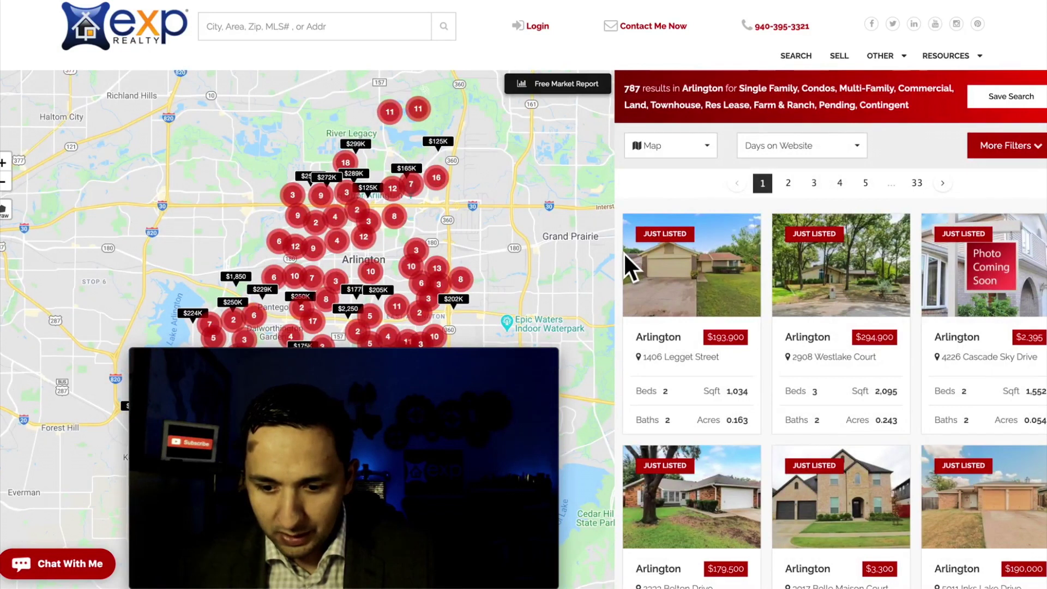
{"action": "mouse_move", "coordinate": [713, 297]}
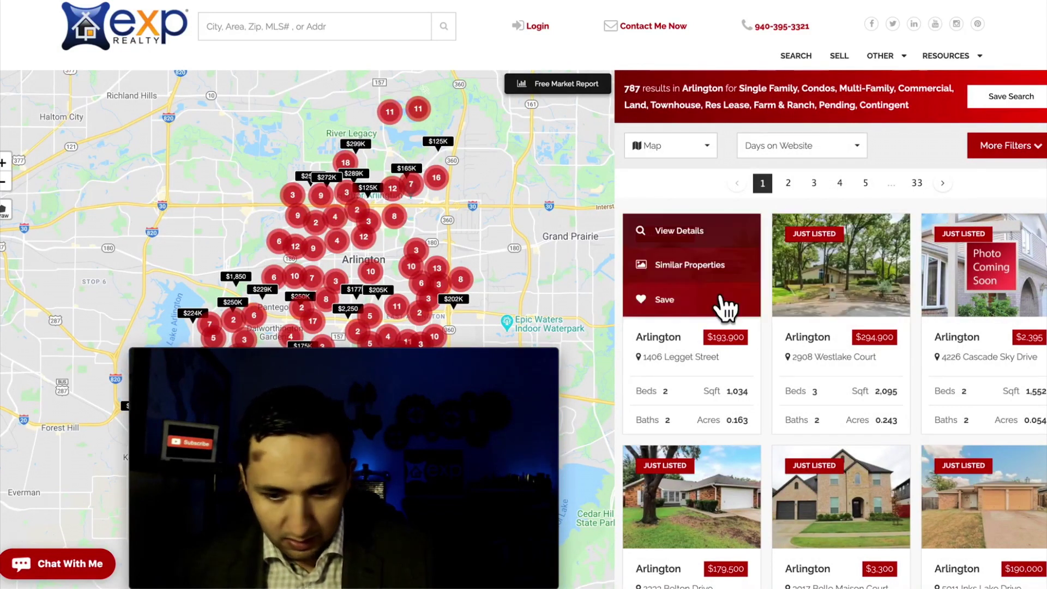
{"action": "left_click", "coordinate": [825, 234]}
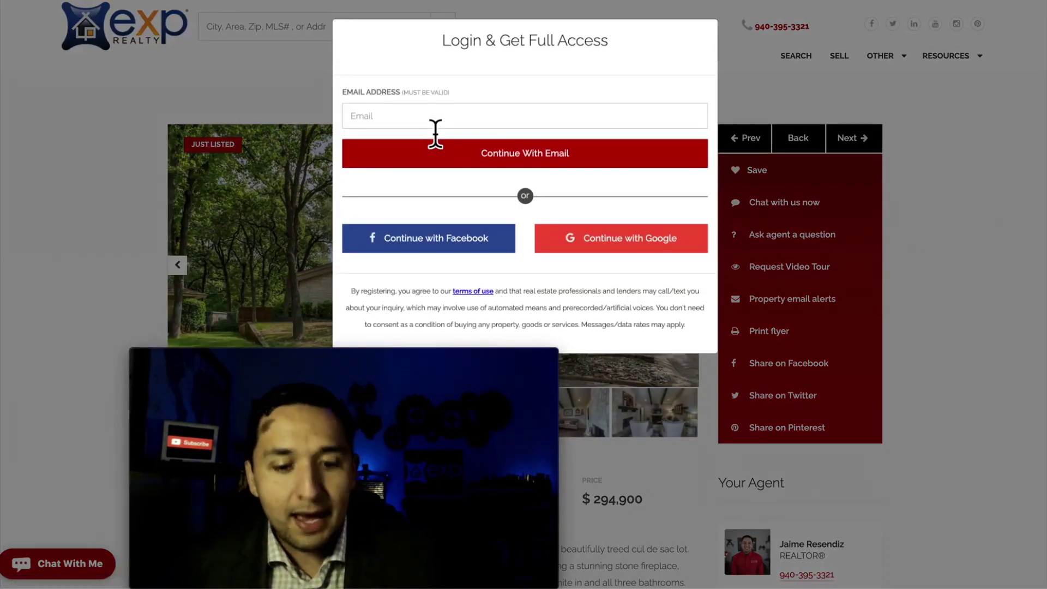
{"action": "key", "text": "alt+Left"}
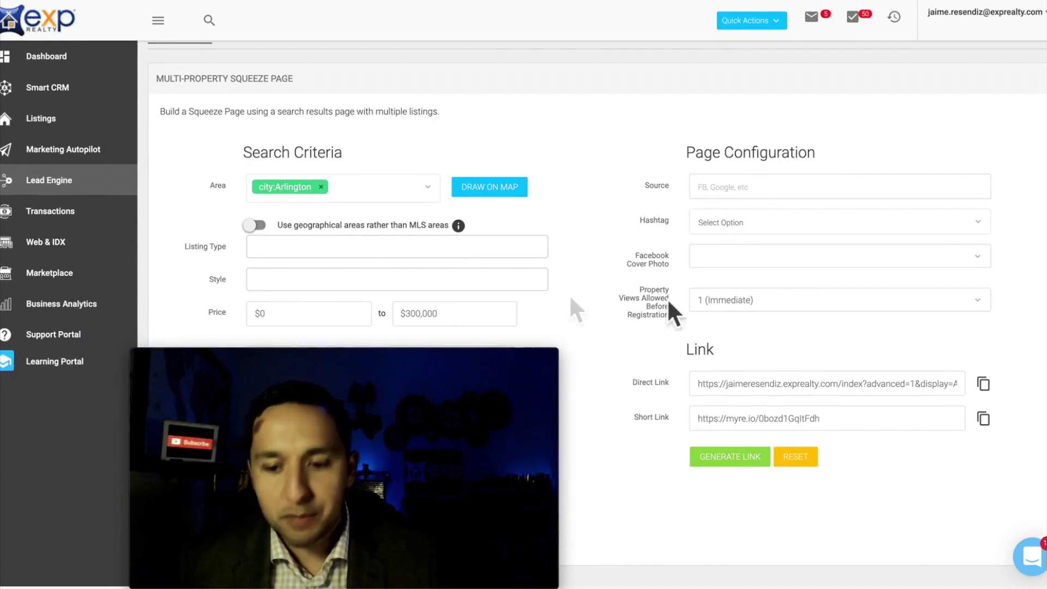
{"action": "left_click", "coordinate": [745, 299]}
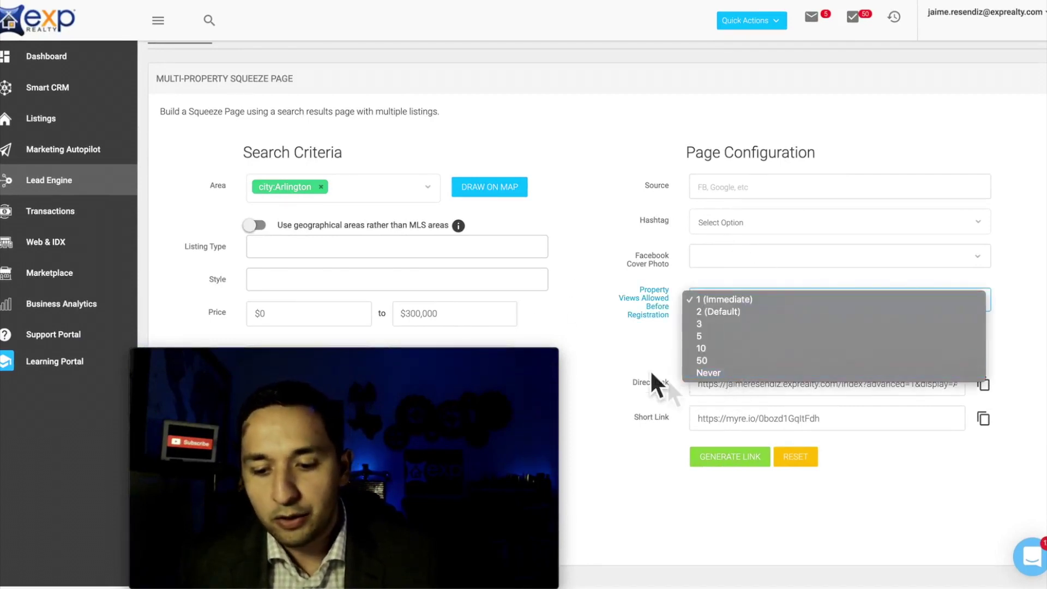
{"action": "left_click", "coordinate": [621, 338]}
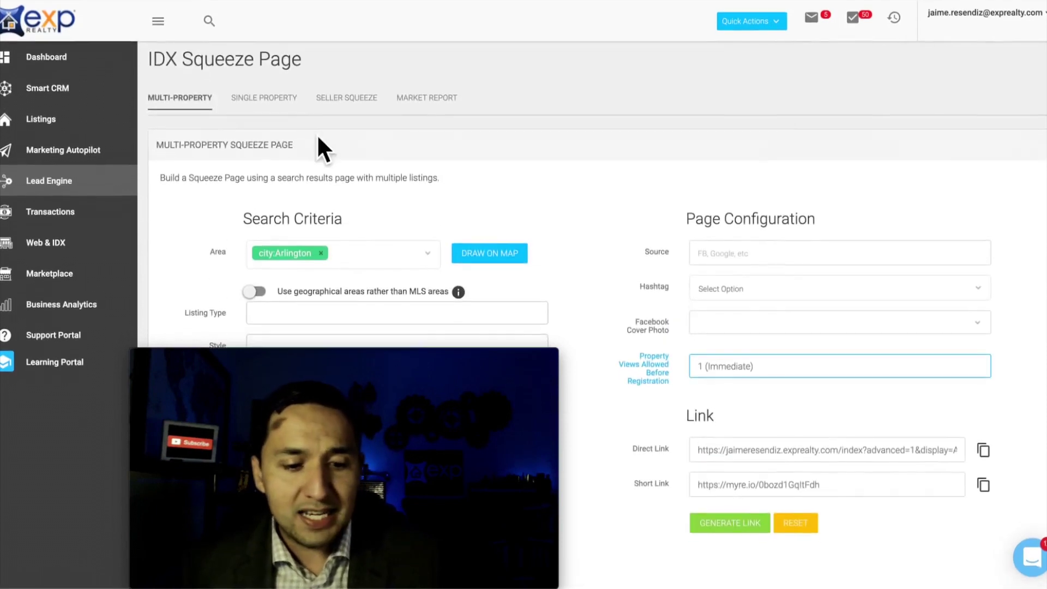
Step: Review the fields of the Single Property and Seller Squeeze page forms
{"action": "left_click", "coordinate": [276, 98]}
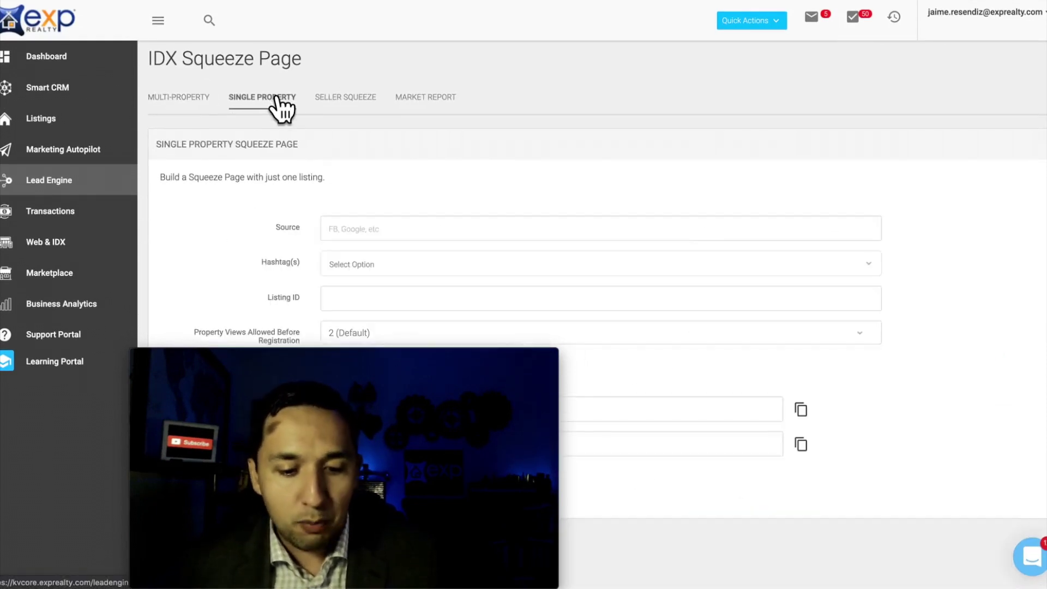
{"action": "scroll", "coordinate": [559, 185], "scroll_direction": "down", "scroll_amount": 1}
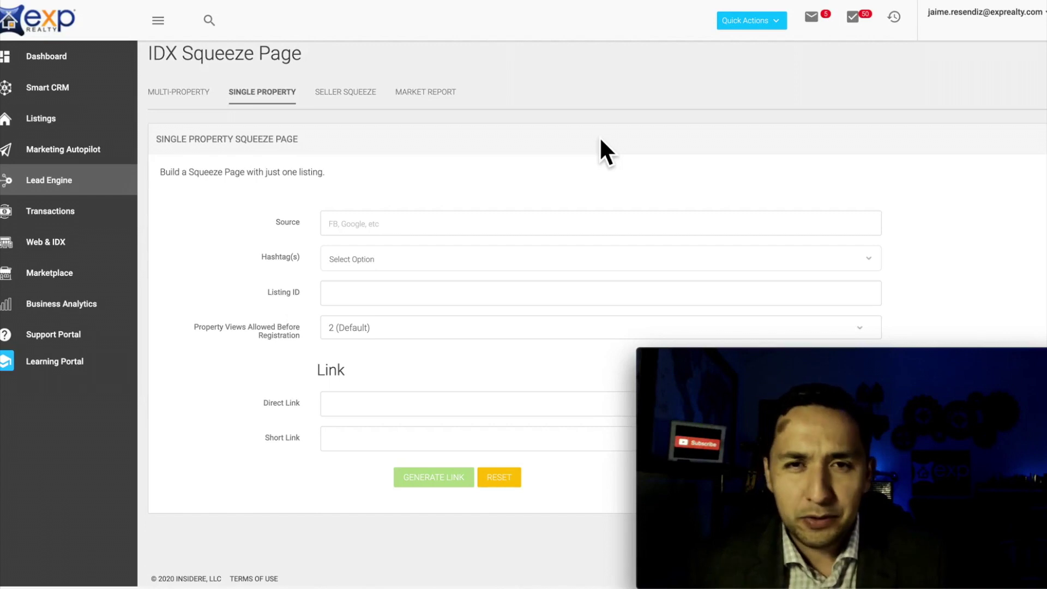
{"action": "left_click", "coordinate": [335, 93]}
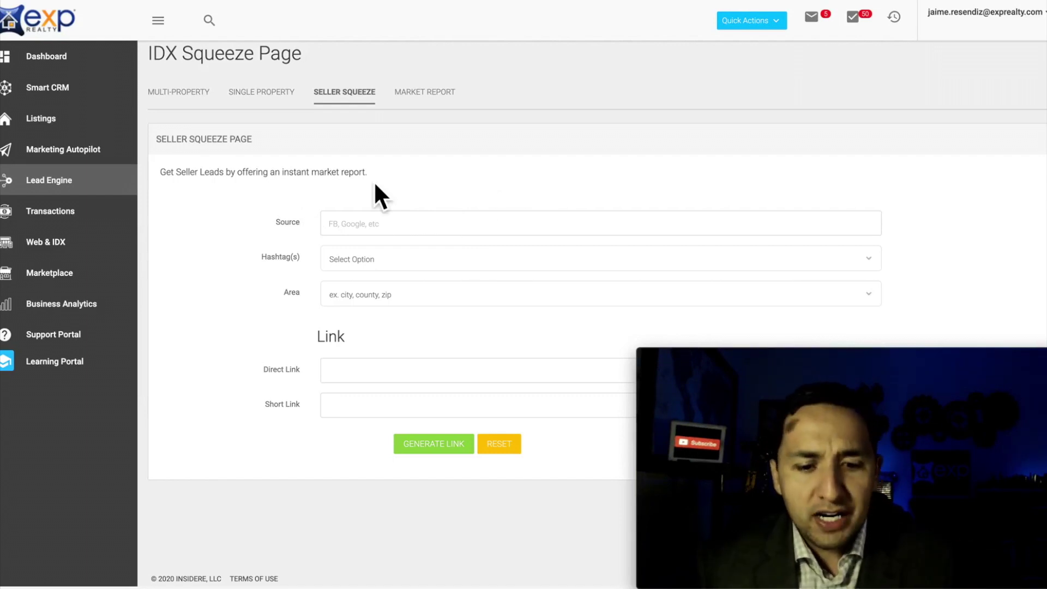
{"action": "left_click", "coordinate": [376, 226]}
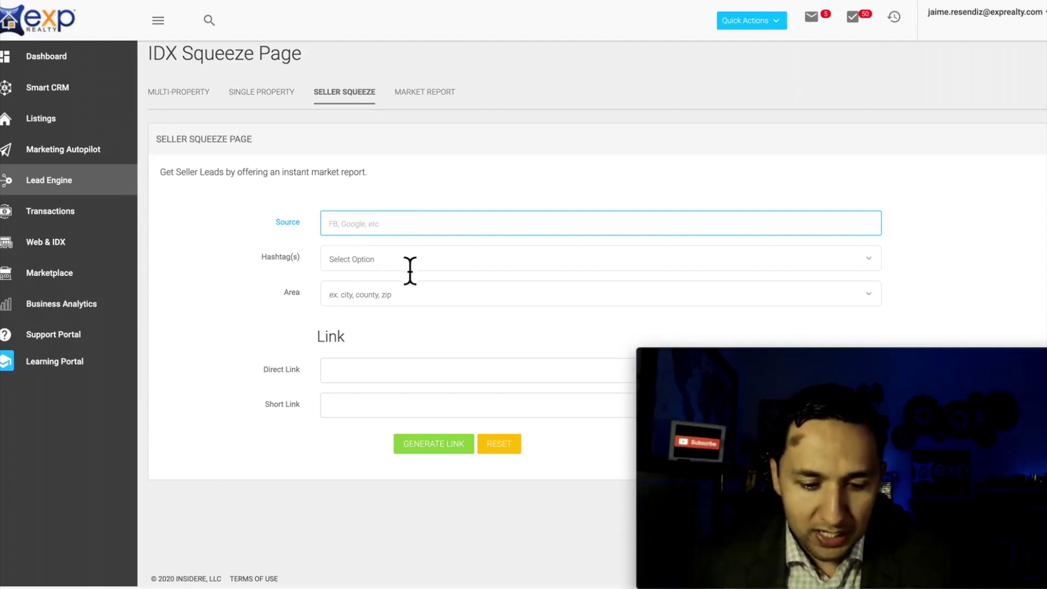
Step: Set the seller squeeze page's area to city:Arlington, generate its links, and copy the short link to the clipboard
{"action": "left_click", "coordinate": [351, 262]}
{"action": "left_click", "coordinate": [252, 245]}
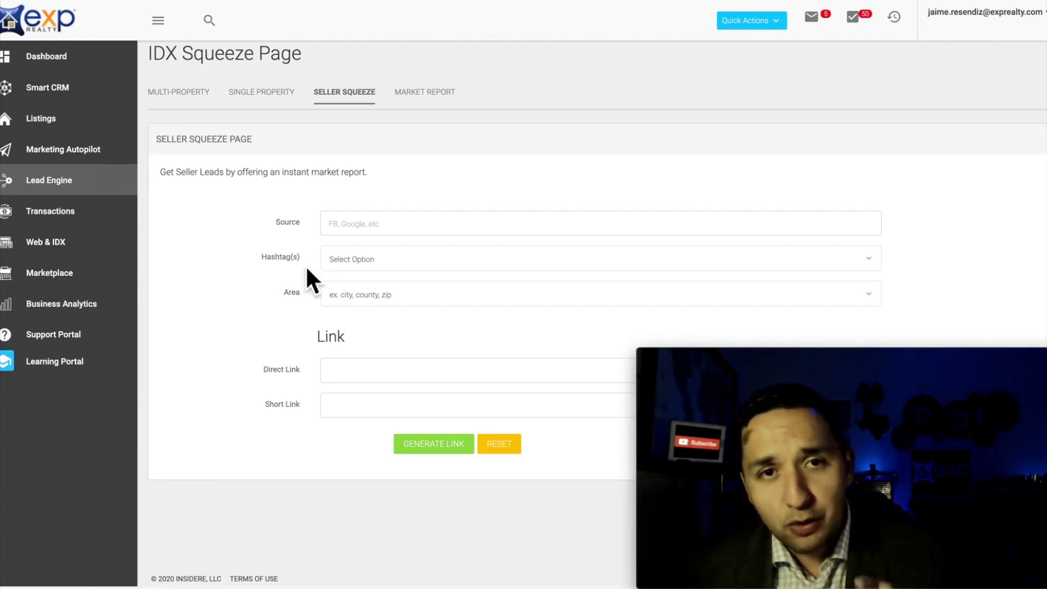
{"action": "left_click", "coordinate": [363, 306]}
{"action": "type", "text": "arlington"}
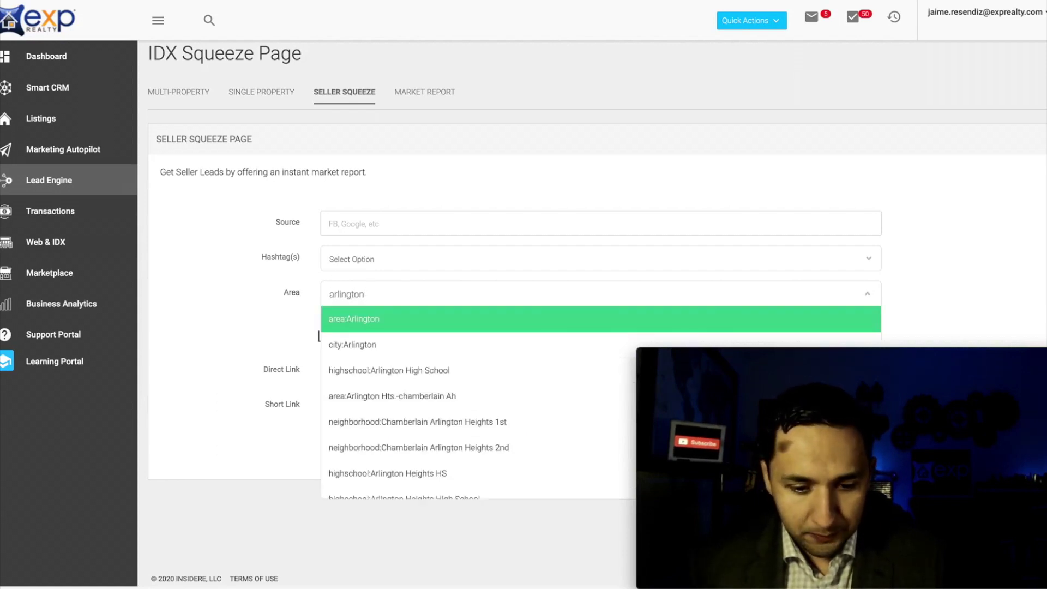
{"action": "left_click", "coordinate": [362, 345]}
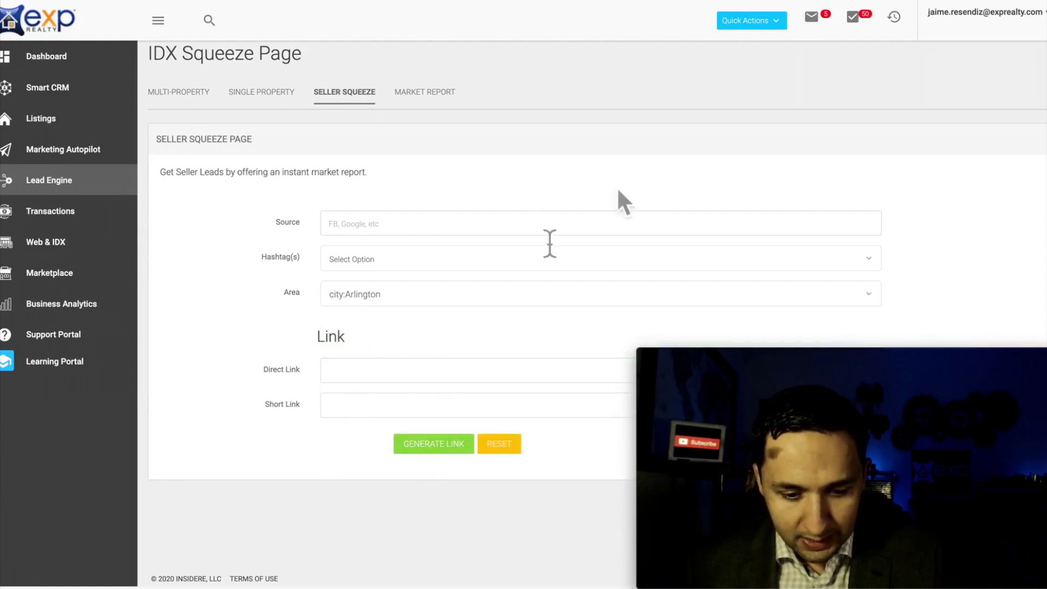
{"action": "left_click", "coordinate": [439, 445]}
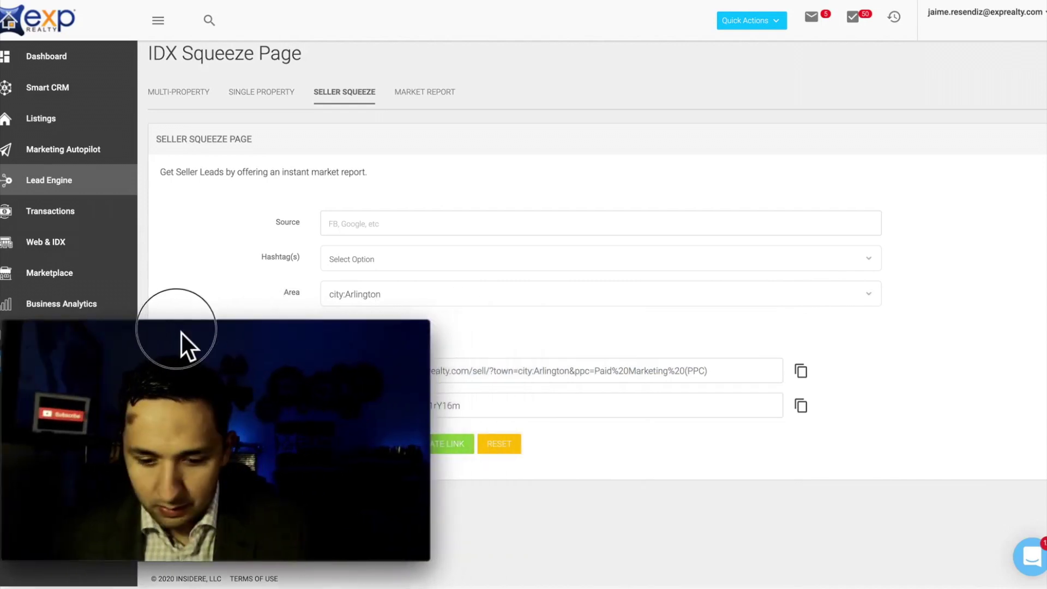
{"action": "left_click", "coordinate": [802, 407]}
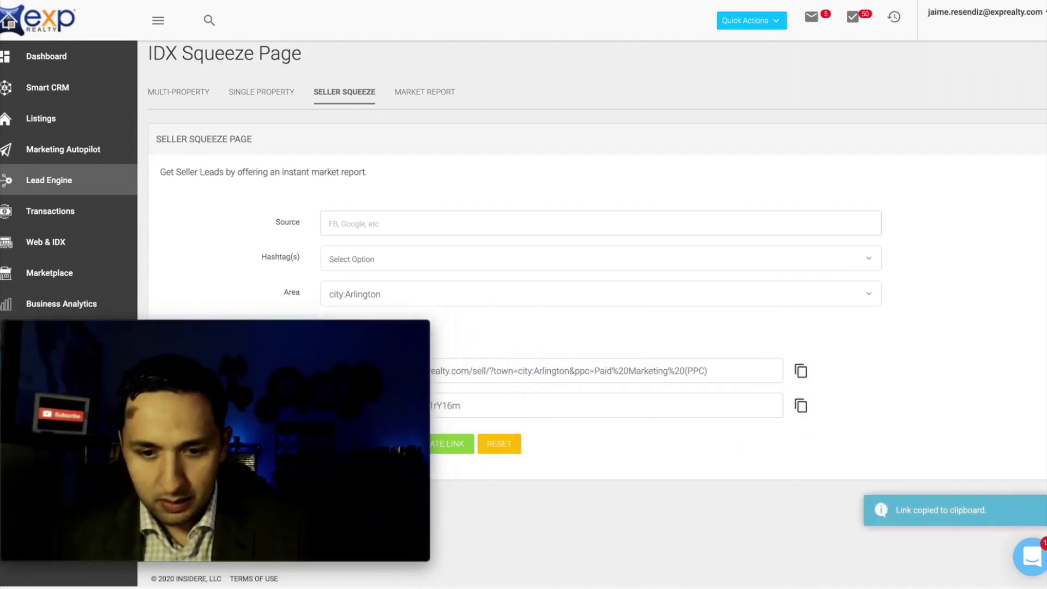
Step: Test the copied seller link in a private browser window, review the home value estimate page, and return to the builder
{"action": "key", "text": "ctrl+v"}
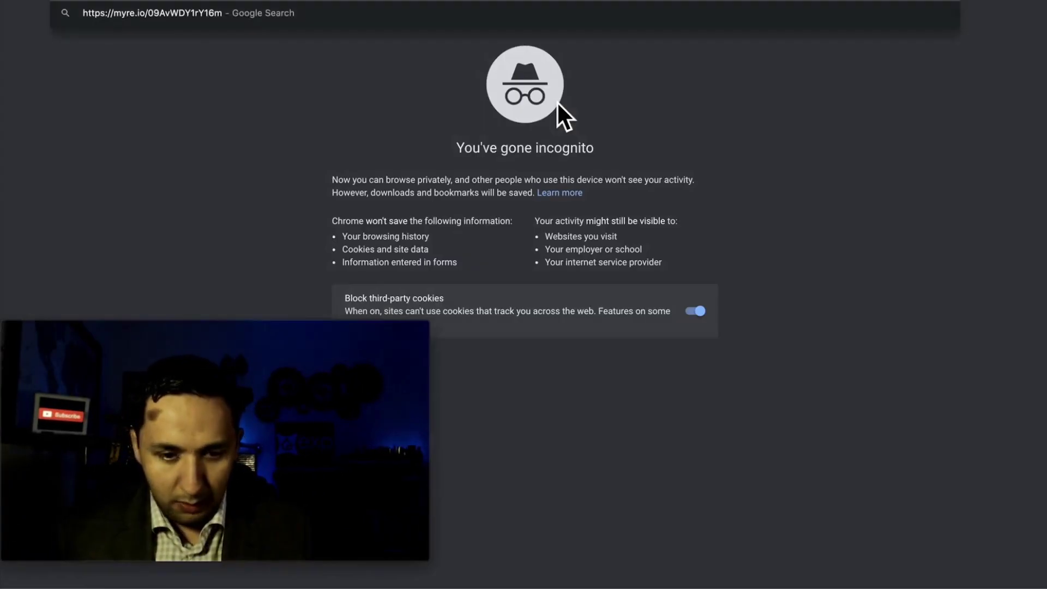
{"action": "key", "text": "Return"}
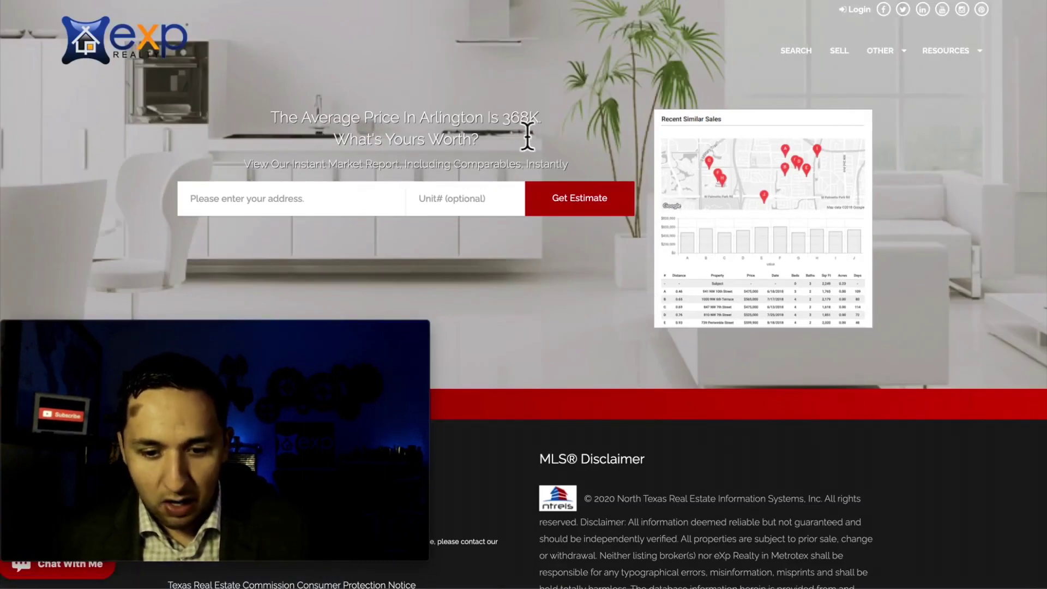
{"action": "left_click", "coordinate": [243, 207]}
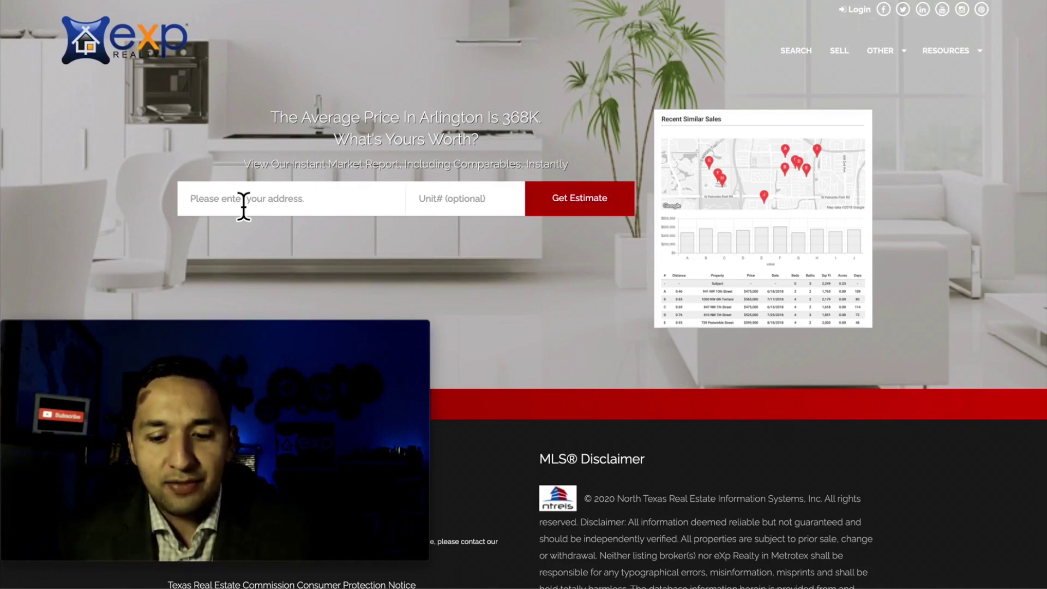
{"action": "scroll", "coordinate": [243, 206], "scroll_direction": "down", "scroll_amount": 3}
{"action": "scroll", "coordinate": [243, 206], "scroll_direction": "up", "scroll_amount": 4}
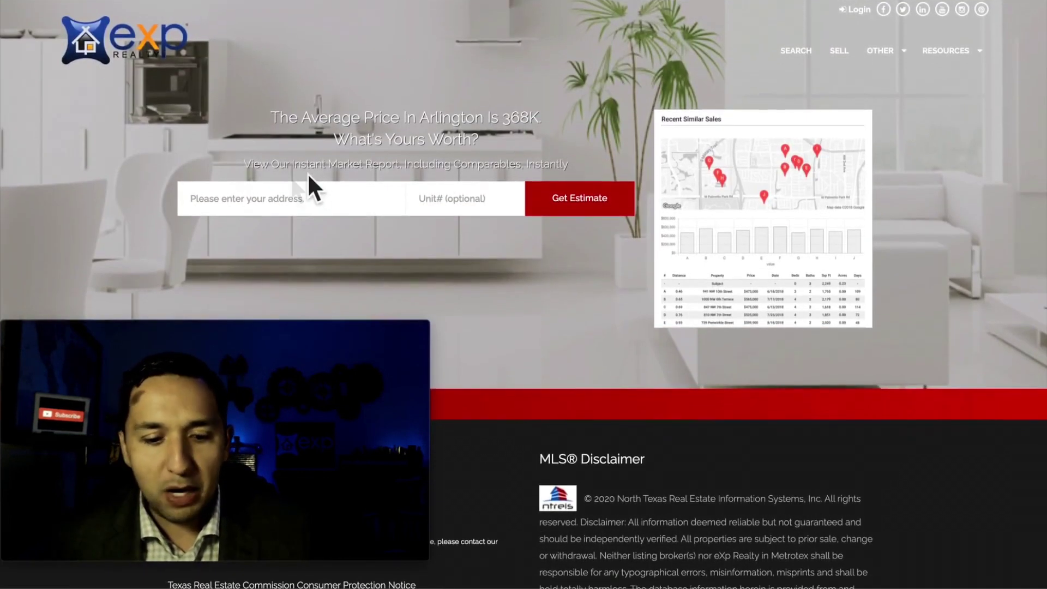
{"action": "left_click_drag", "start_coordinate": [171, 346], "coordinate": [816, 369]}
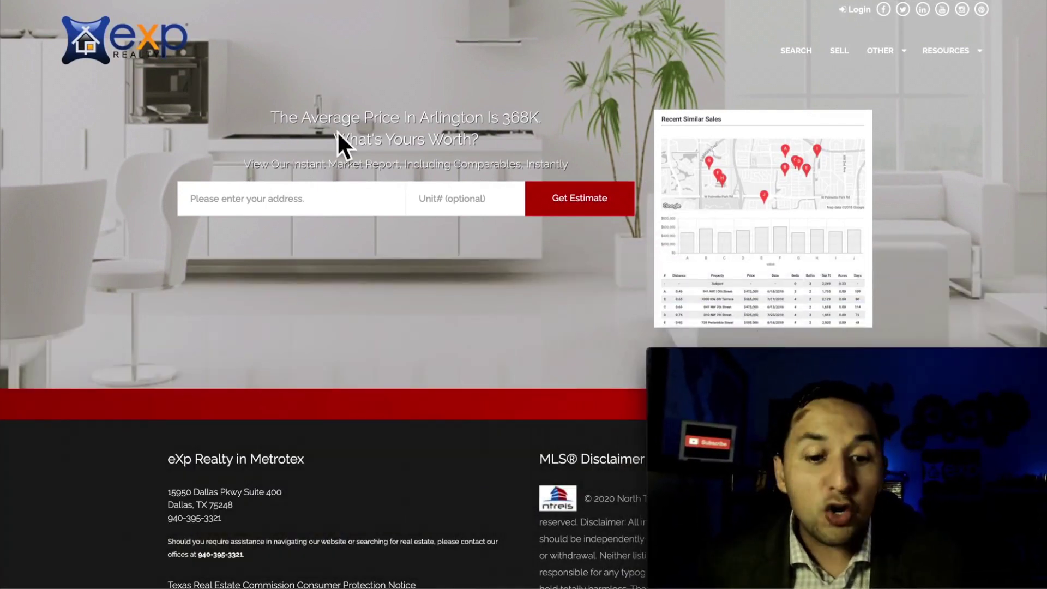
{"action": "key", "text": "ctrl+Tab"}
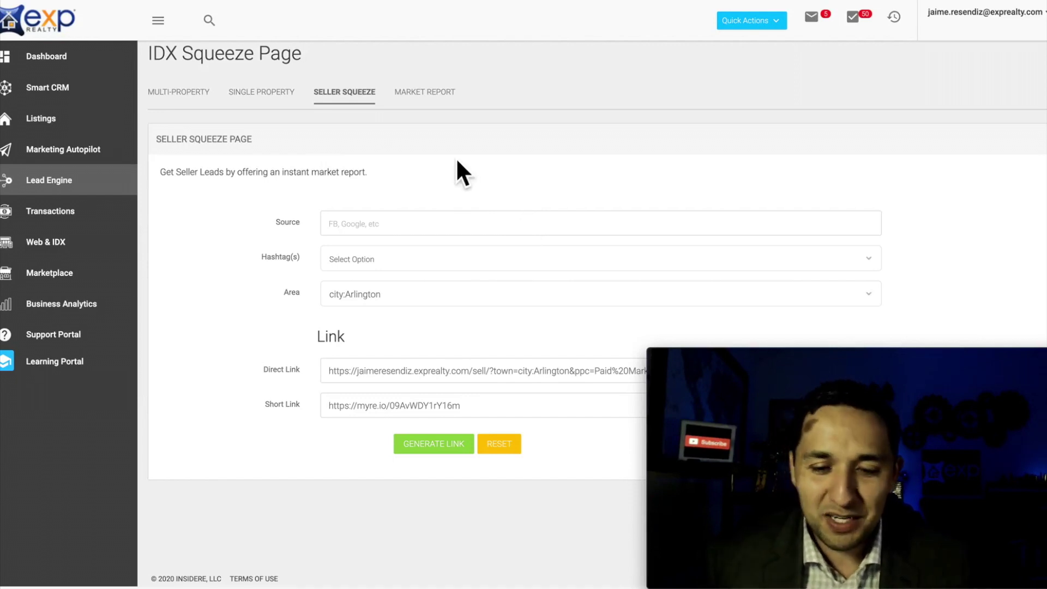
Step: Review the Market Report form and compare it with the Seller Squeeze form
{"action": "left_click", "coordinate": [423, 94]}
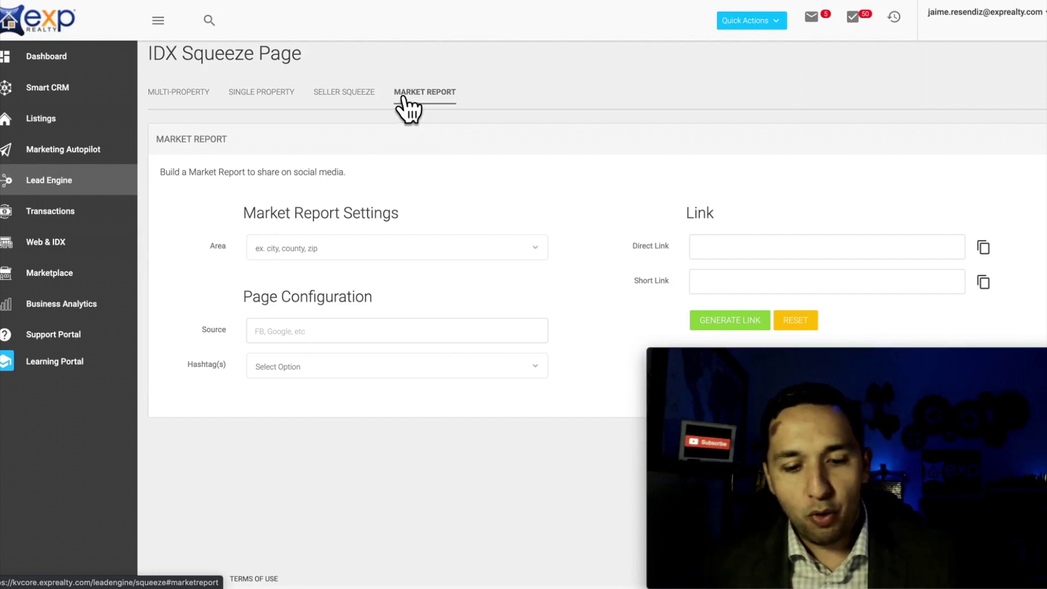
{"action": "left_click", "coordinate": [329, 95]}
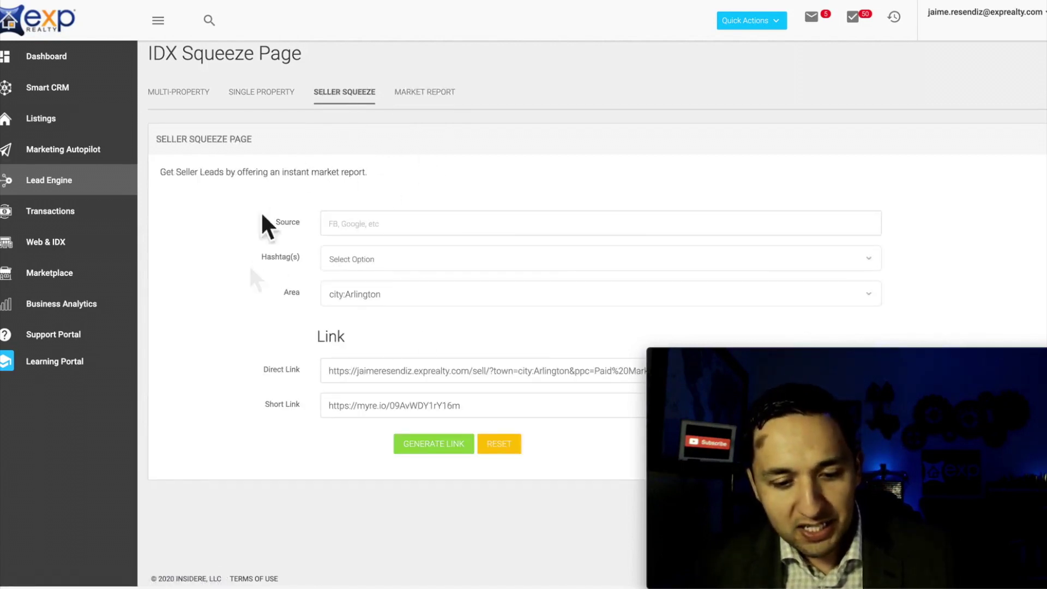
{"action": "left_click", "coordinate": [415, 92]}
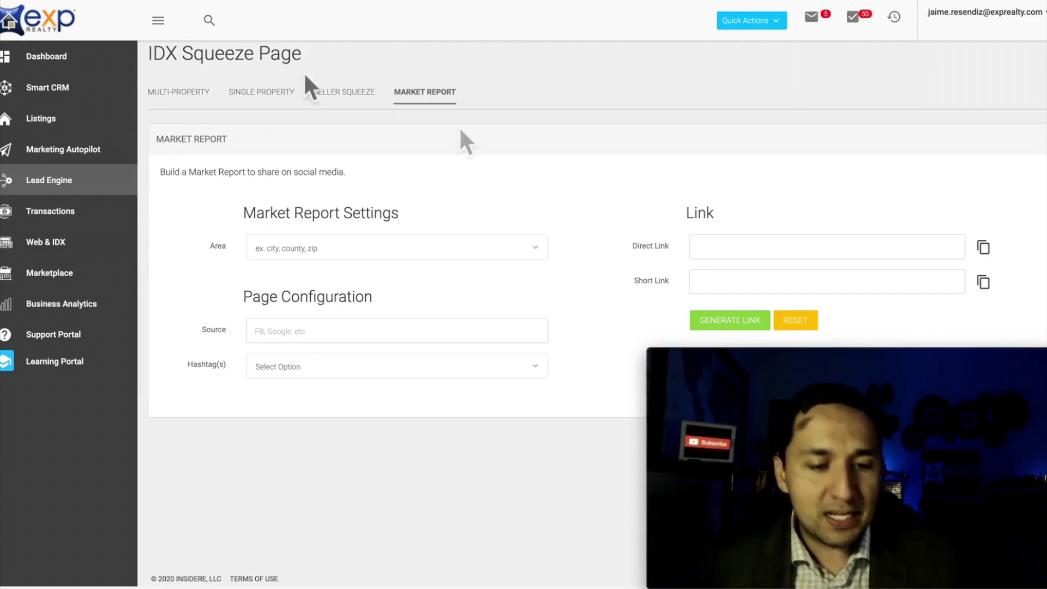
Step: Start a landing page from the Lead Engine on the agent's exprealty.com domain and look over the default Lead Generation template
{"action": "left_click", "coordinate": [43, 187]}
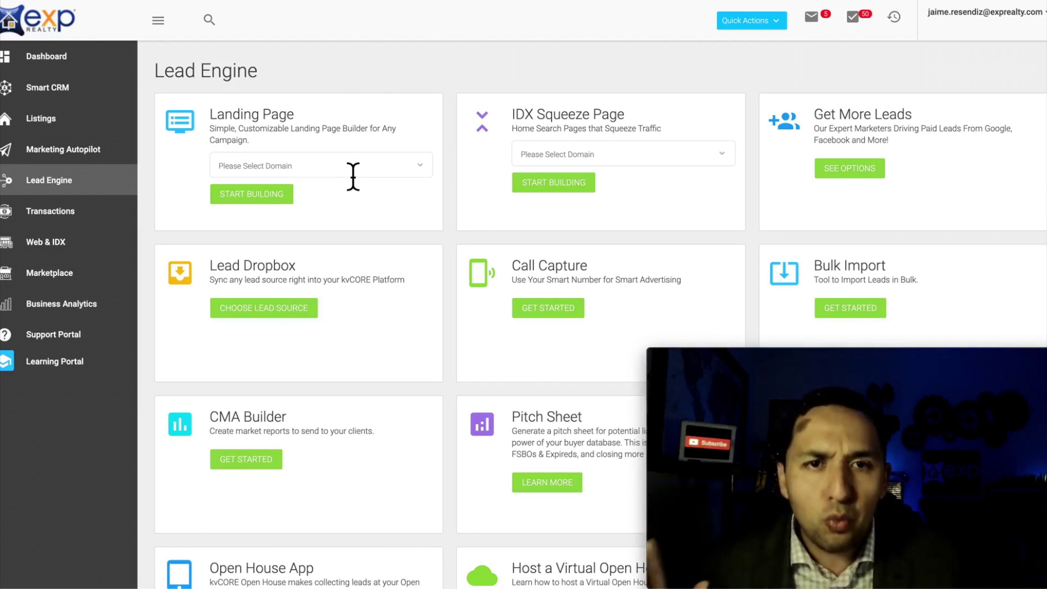
{"action": "left_click", "coordinate": [380, 183]}
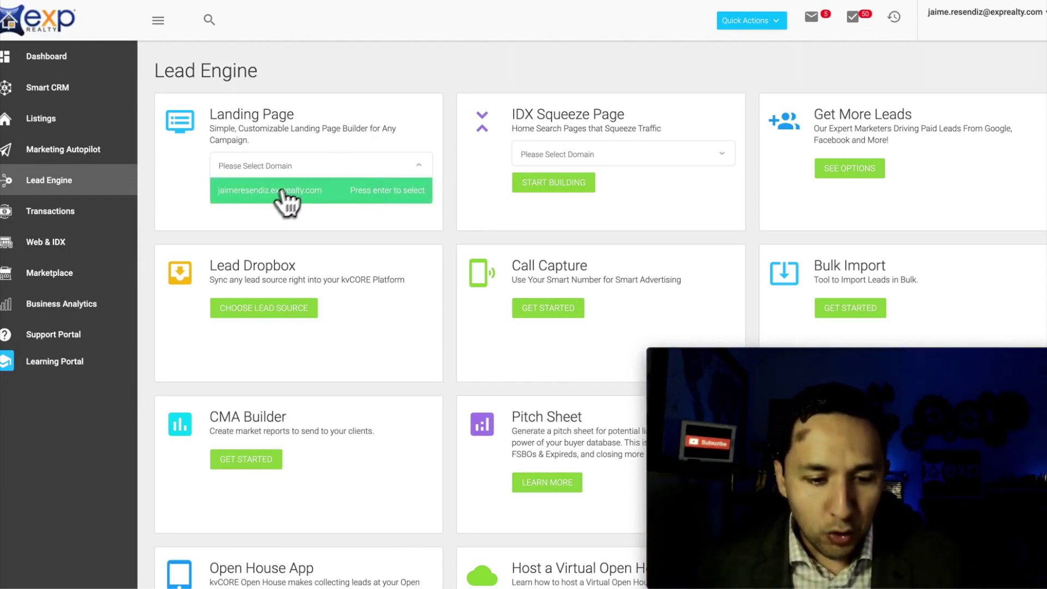
{"action": "left_click", "coordinate": [281, 189]}
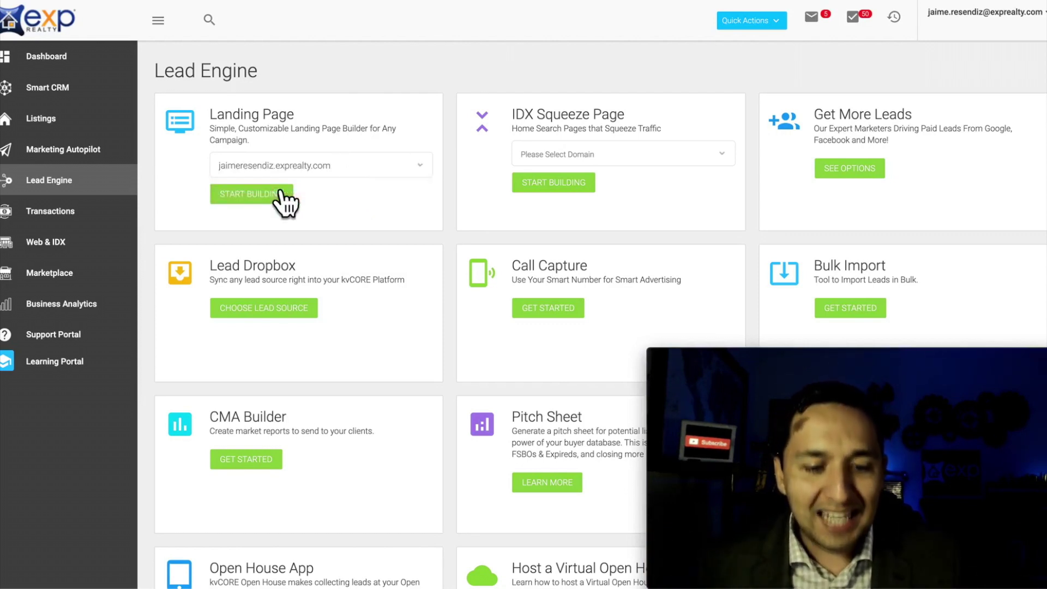
{"action": "left_click", "coordinate": [249, 195]}
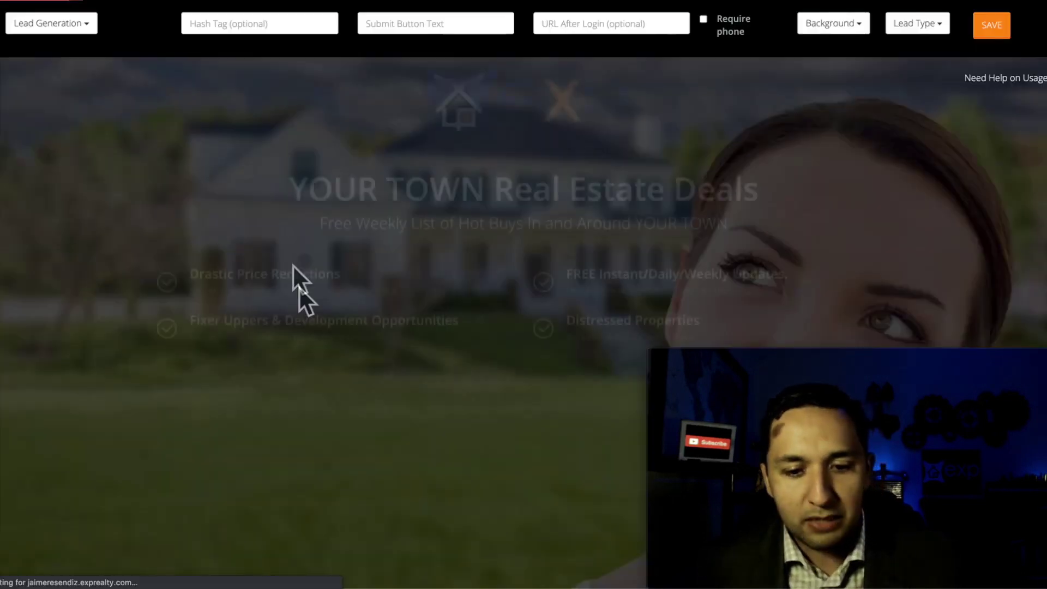
{"action": "scroll", "coordinate": [345, 244], "scroll_direction": "down", "scroll_amount": 5}
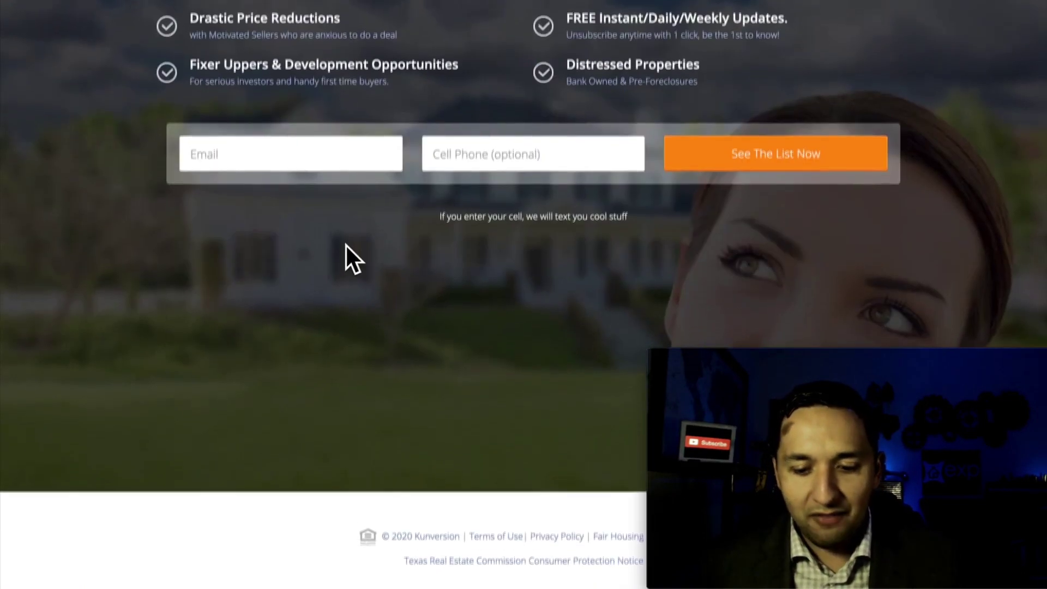
{"action": "scroll", "coordinate": [346, 243], "scroll_direction": "up", "scroll_amount": 5}
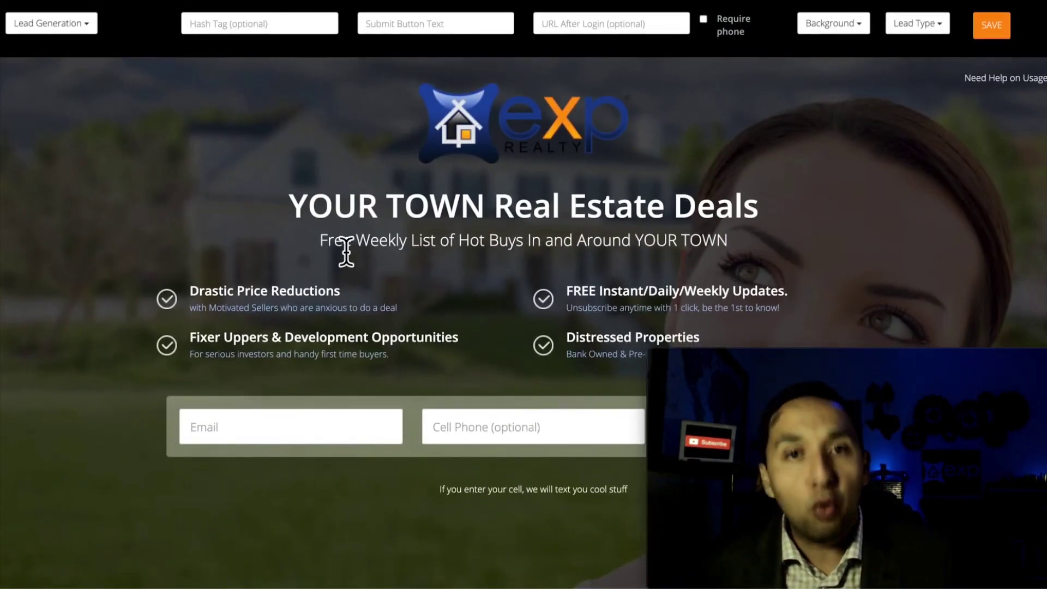
Step: Switch the landing page type to Video View and preview its layout
{"action": "left_click", "coordinate": [92, 29]}
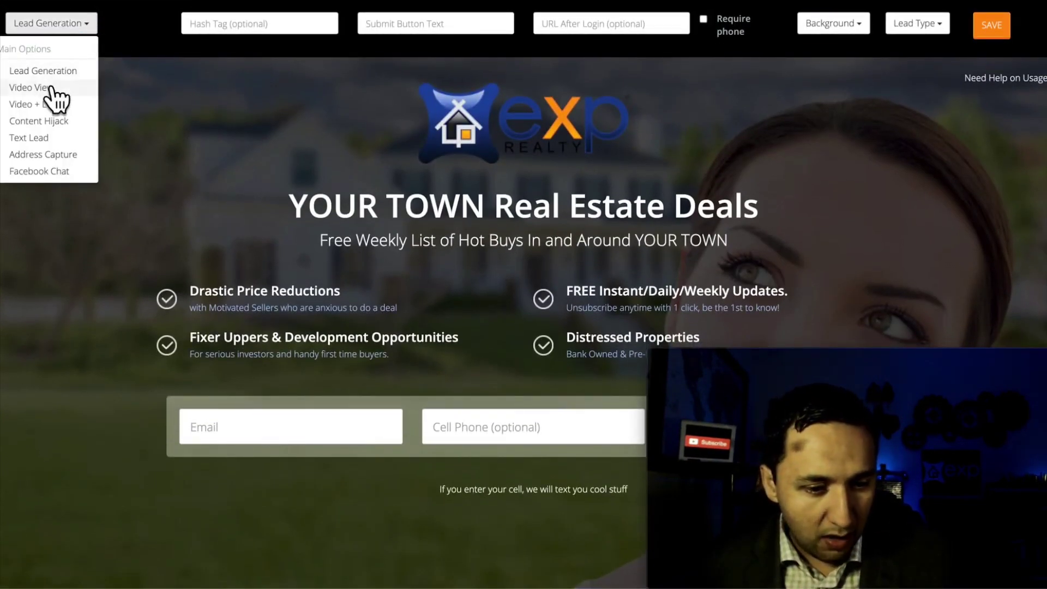
{"action": "left_click", "coordinate": [65, 87]}
{"action": "scroll", "coordinate": [535, 353], "scroll_direction": "down", "scroll_amount": 5}
{"action": "scroll", "coordinate": [535, 353], "scroll_direction": "up", "scroll_amount": 5}
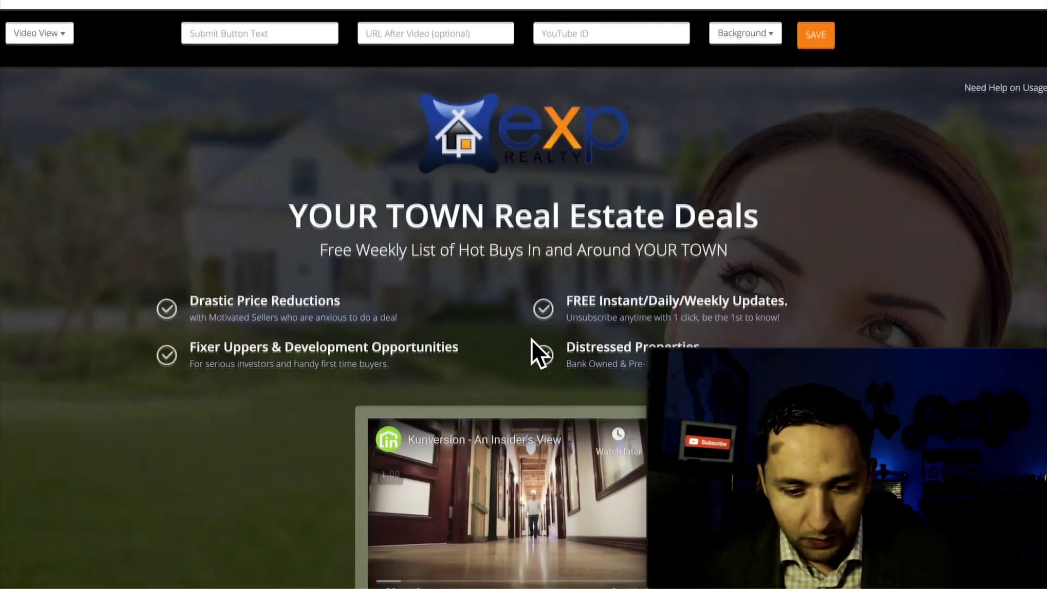
Step: Switch the landing page type to Facebook Chat and preview its layout
{"action": "left_click", "coordinate": [55, 25]}
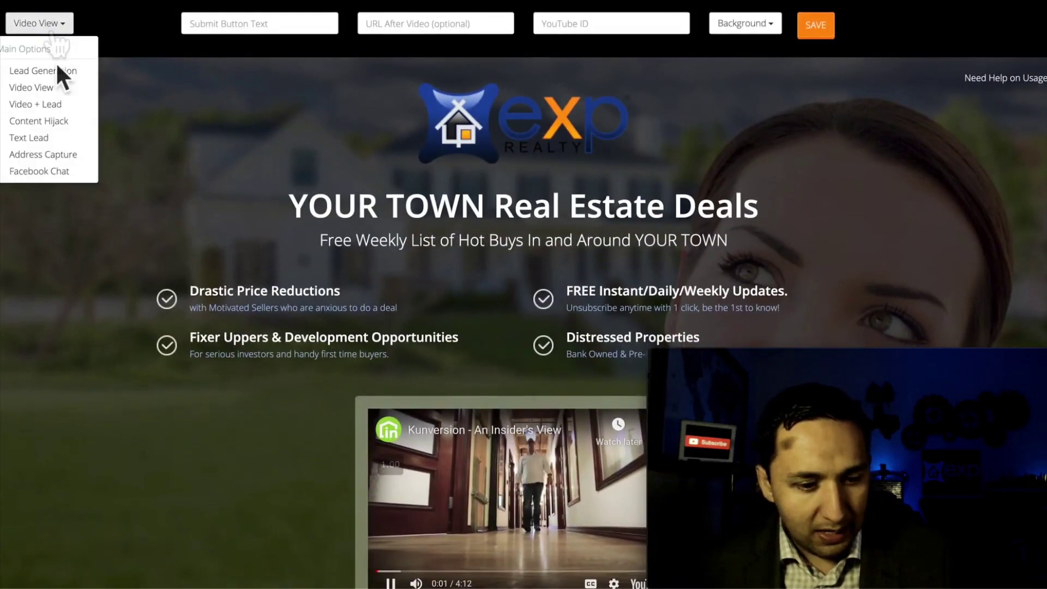
{"action": "left_click", "coordinate": [43, 171]}
{"action": "scroll", "coordinate": [478, 234], "scroll_direction": "down", "scroll_amount": 5}
{"action": "scroll", "coordinate": [479, 311], "scroll_direction": "up", "scroll_amount": 5}
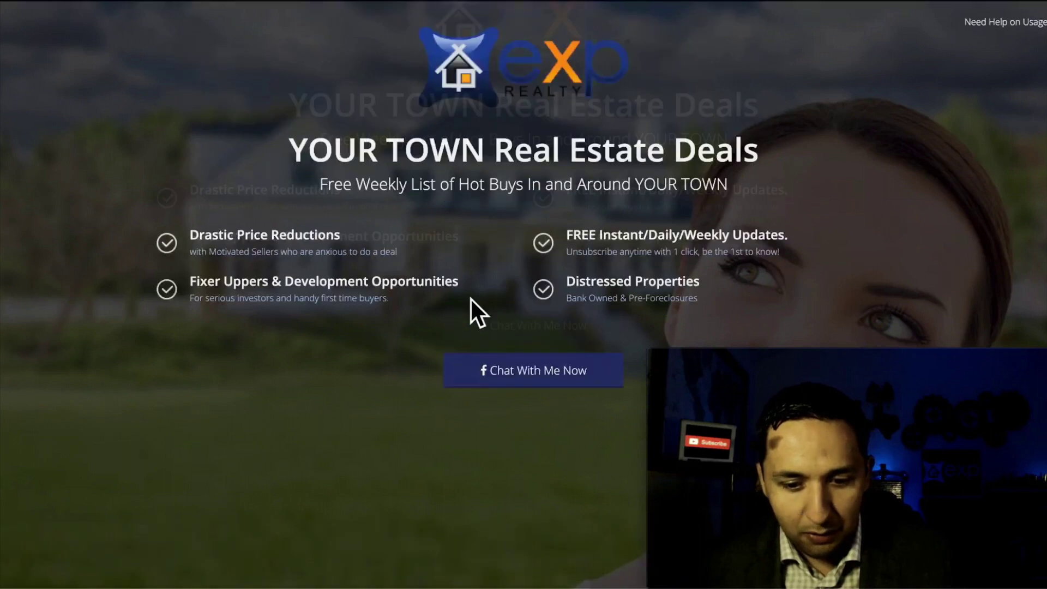
Step: Switch the landing page type to Text Lead and preview its layout
{"action": "left_click", "coordinate": [54, 26]}
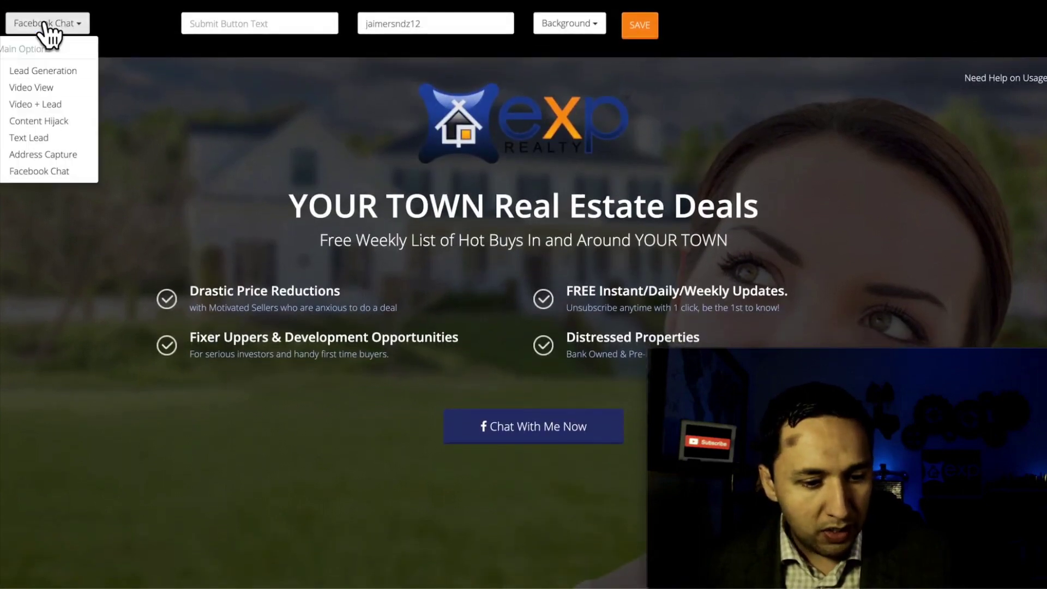
{"action": "left_click", "coordinate": [49, 140]}
{"action": "scroll", "coordinate": [446, 265], "scroll_direction": "down", "scroll_amount": 4}
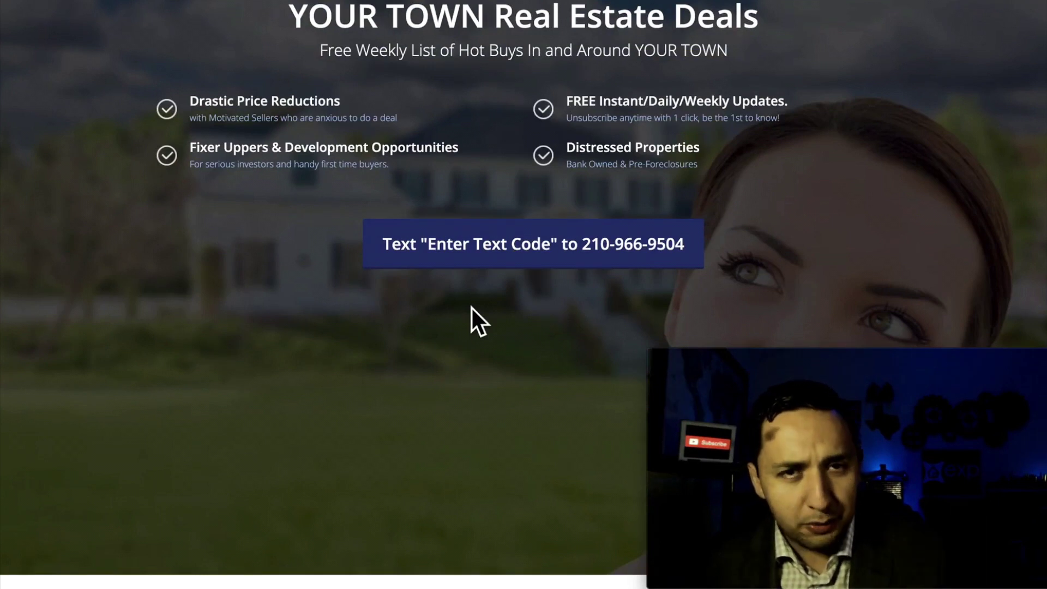
{"action": "scroll", "coordinate": [472, 307], "scroll_direction": "up", "scroll_amount": 4}
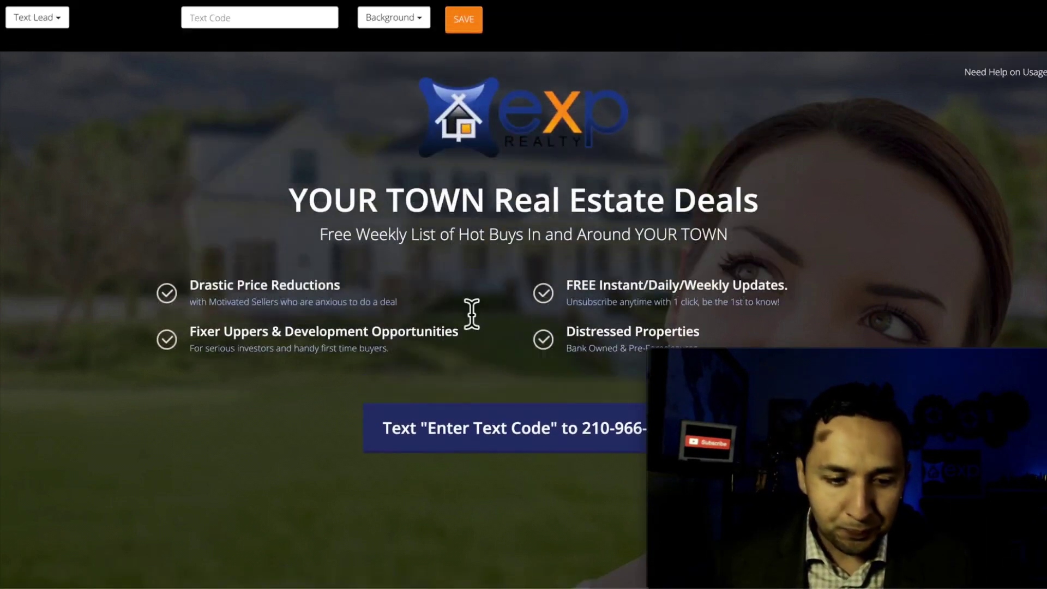
Step: Preview the Content Hijack landing page type, then close the landing page builder and return to the Lead Engine overview
{"action": "left_click", "coordinate": [38, 17]}
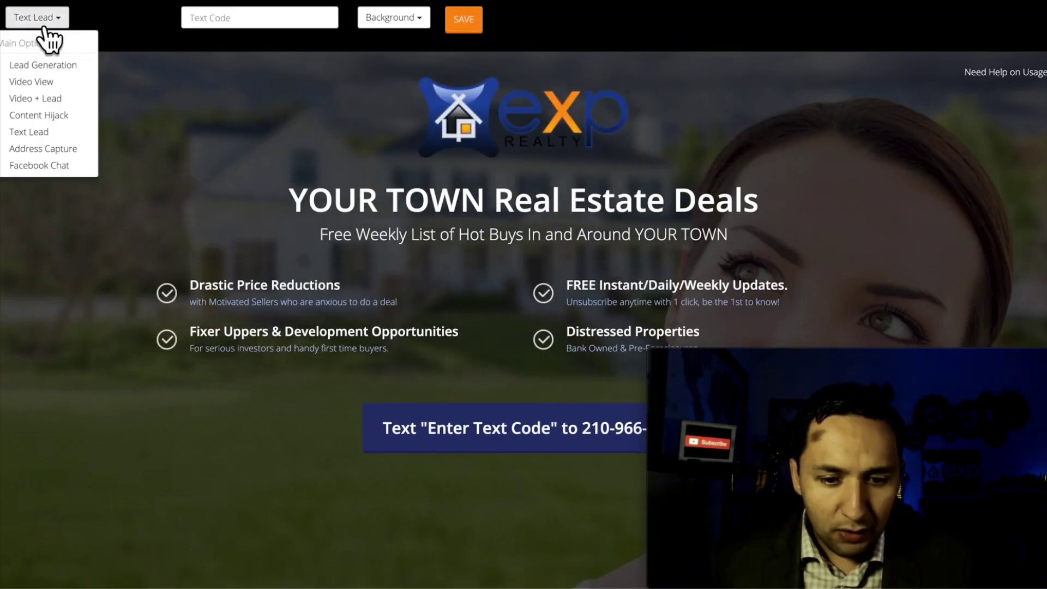
{"action": "left_click", "coordinate": [47, 109]}
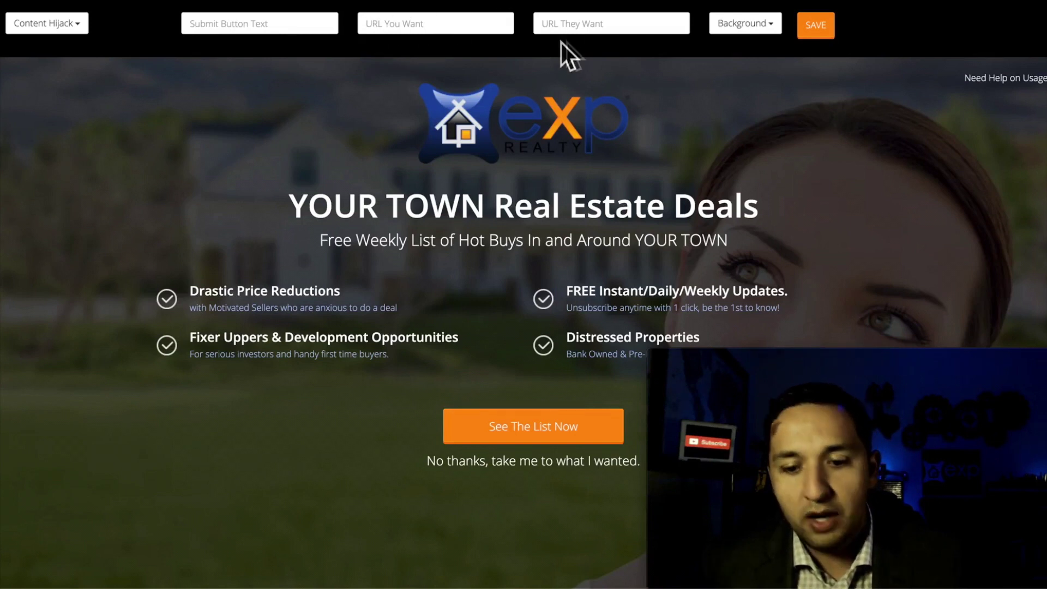
{"action": "key", "text": "ctrl+w"}
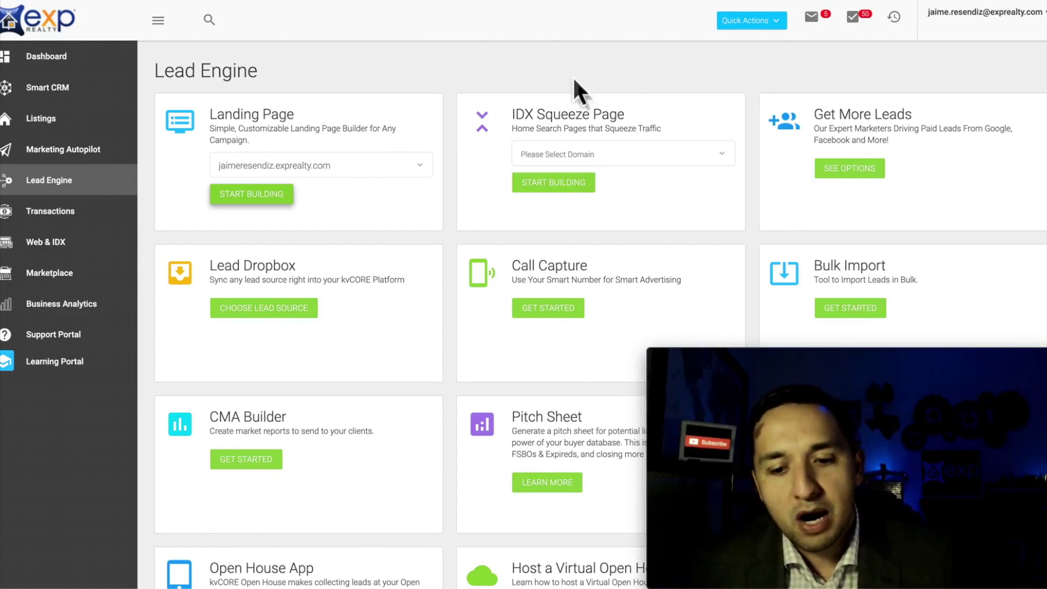
{"action": "double_click", "coordinate": [525, 118]}
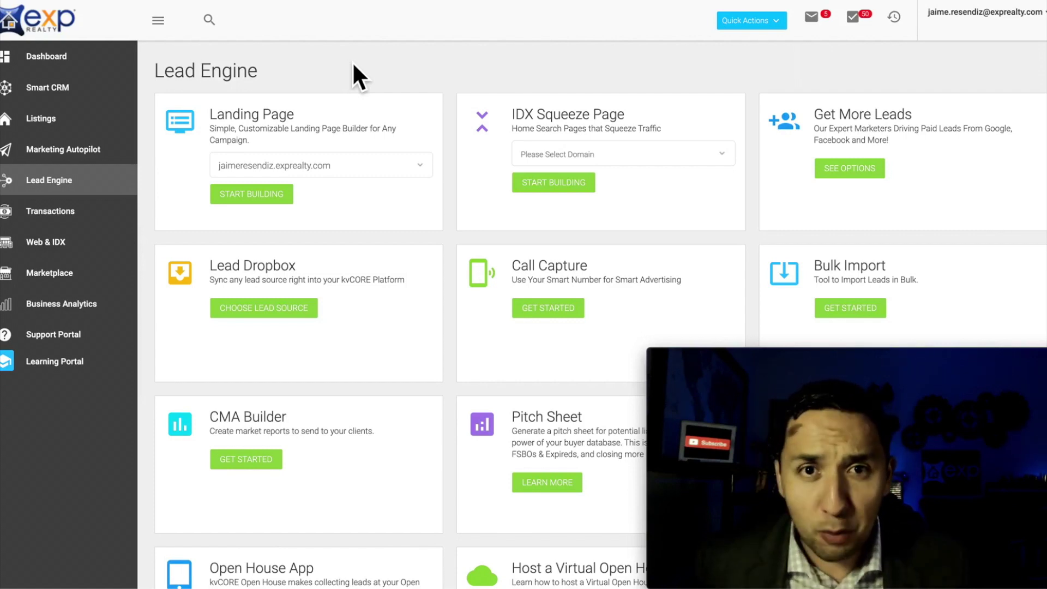
Step: Open the details of the $379,900 Denton, TX property from the MLS listings
{"action": "left_click", "coordinate": [30, 118]}
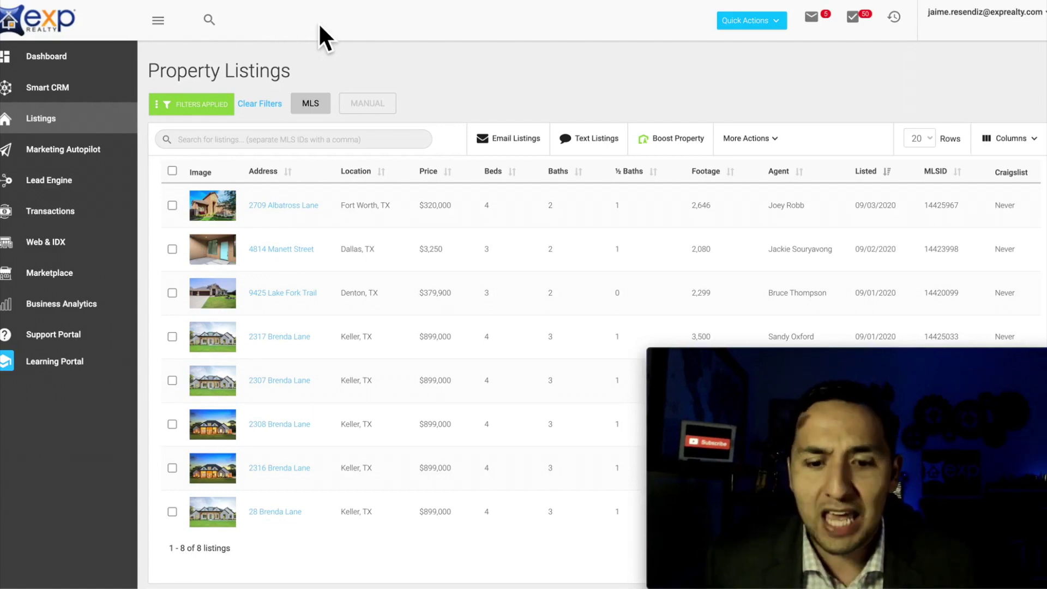
{"action": "scroll", "coordinate": [378, 264], "scroll_direction": "down", "scroll_amount": 1}
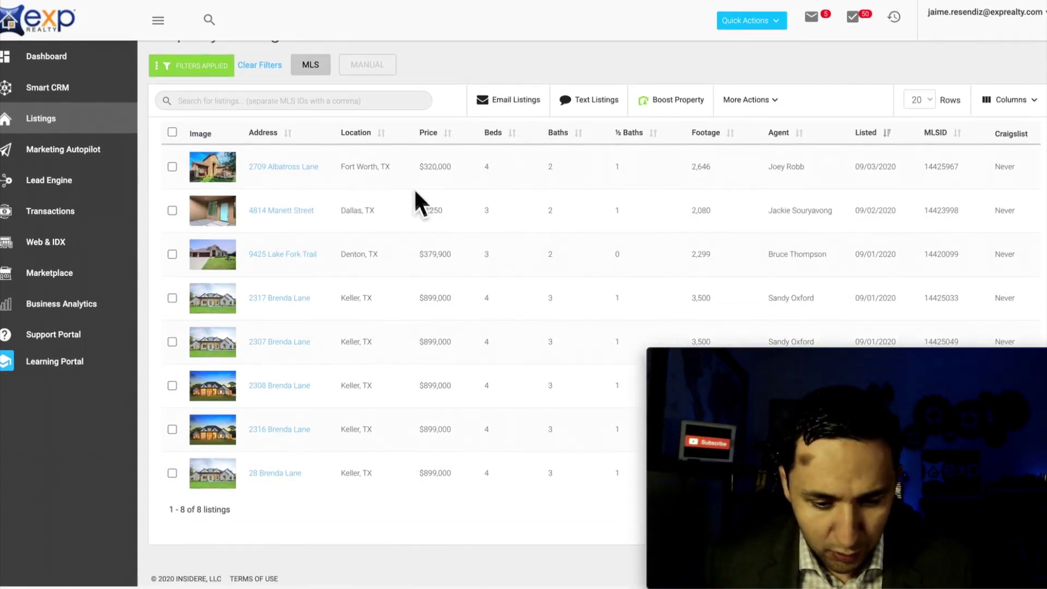
{"action": "left_click", "coordinate": [275, 259]}
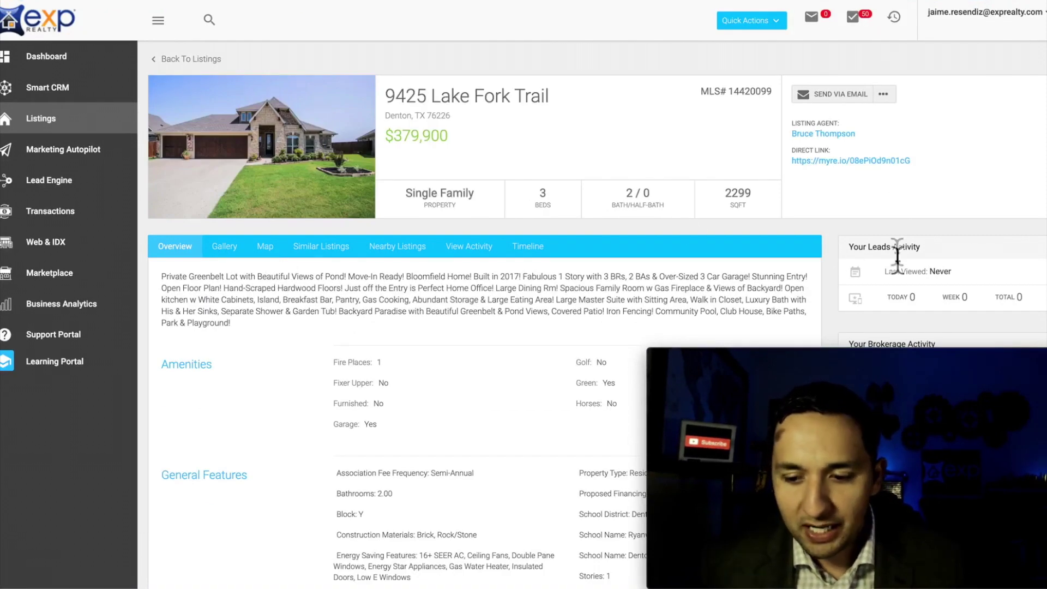
Step: Copy the Denton listing's direct link and load it in a private browser window
{"action": "left_click_drag", "start_coordinate": [931, 160], "coordinate": [798, 174]}
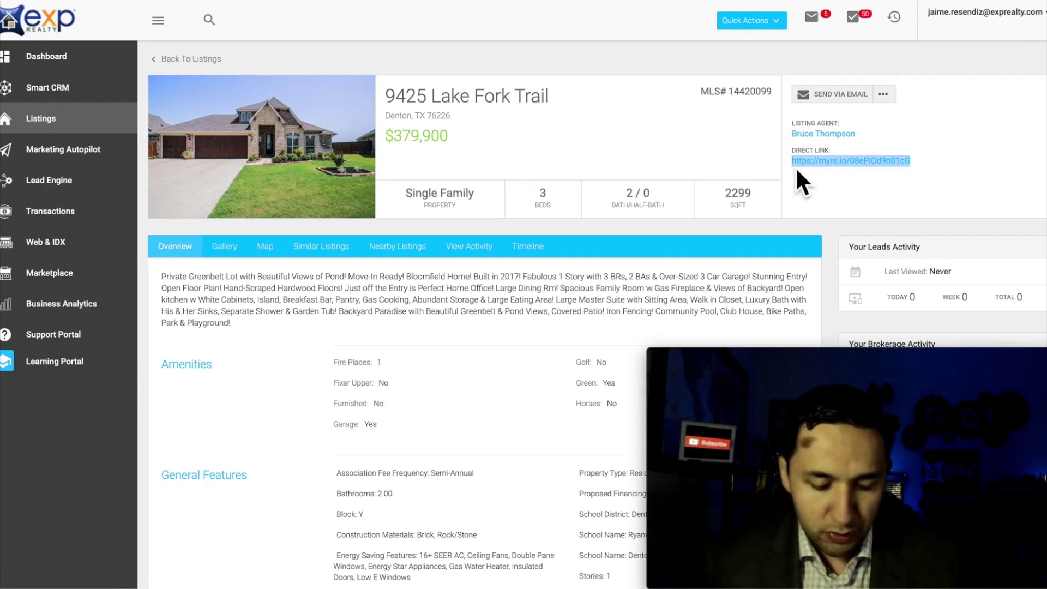
{"action": "key", "text": "ctrl+shift+n"}
{"action": "key", "text": "ctrl+v"}
{"action": "key", "text": "Return"}
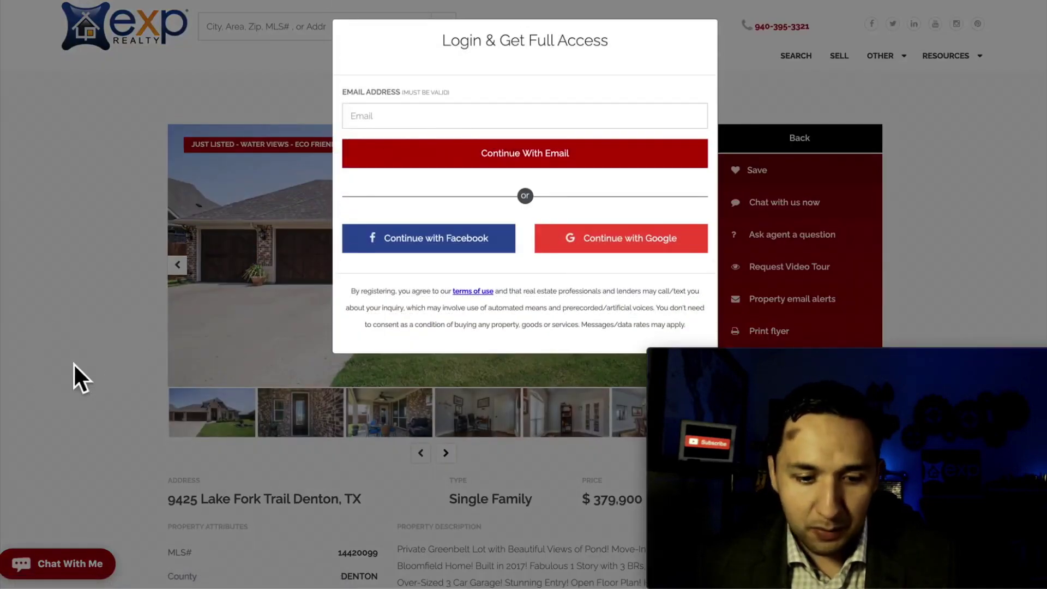
Step: Test the login prompt by dismissing it and browsing the public listing page, then return to the previous page
{"action": "left_click", "coordinate": [74, 364]}
{"action": "scroll", "coordinate": [74, 364], "scroll_direction": "down", "scroll_amount": 9}
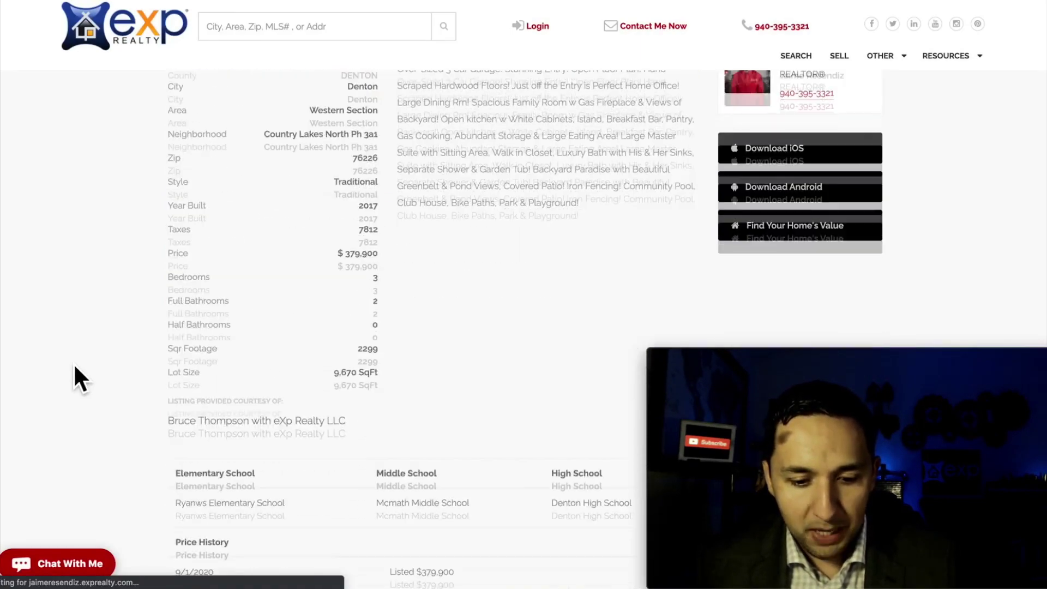
{"action": "scroll", "coordinate": [74, 366], "scroll_direction": "down", "scroll_amount": 10}
{"action": "scroll", "coordinate": [74, 365], "scroll_direction": "up", "scroll_amount": 7}
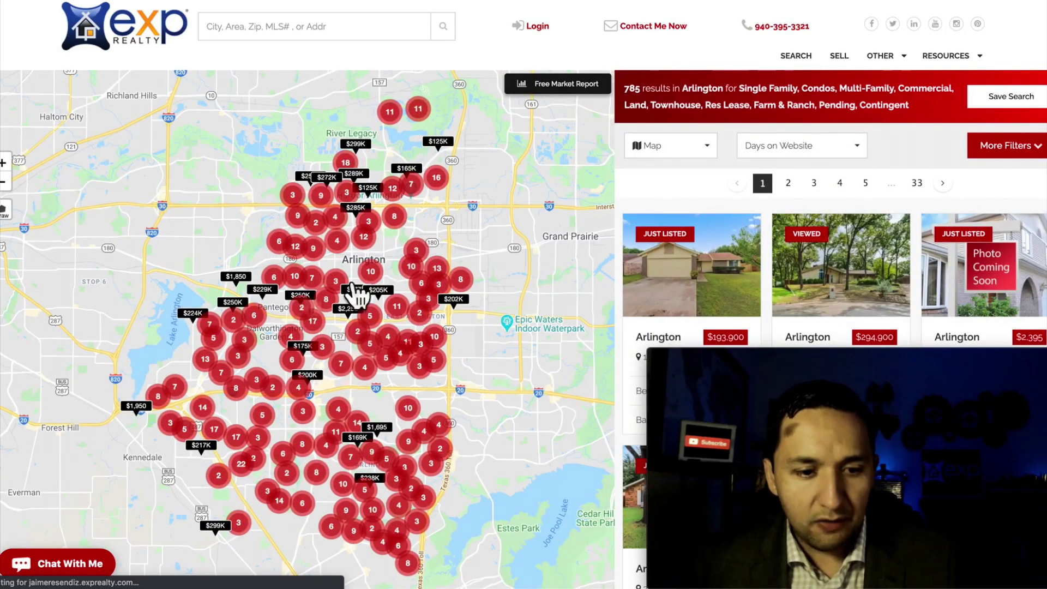
{"action": "key", "text": "alt+Left"}
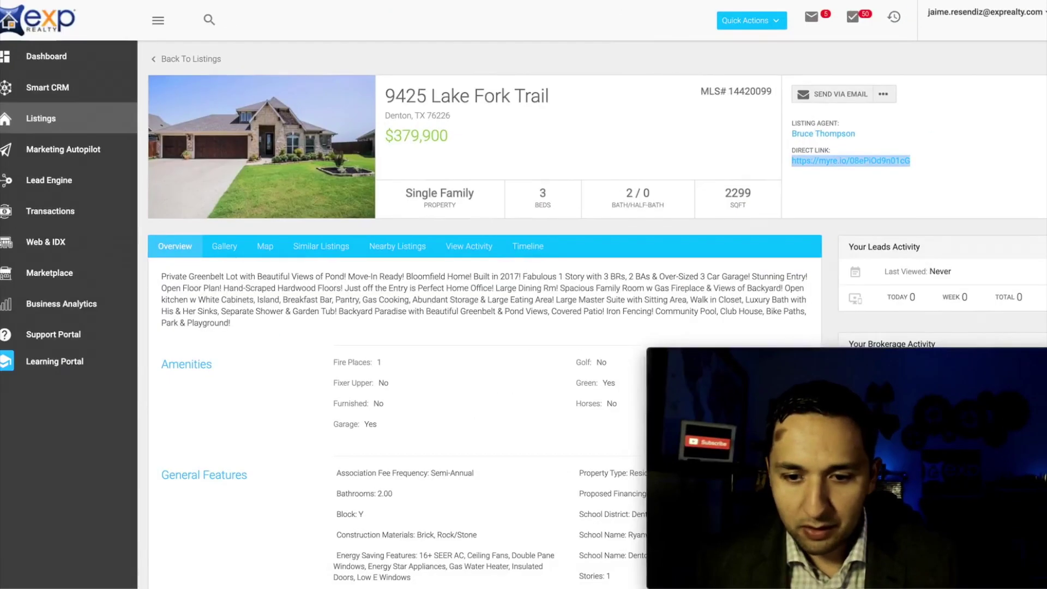
Step: Reopen the public page of the Denton listing and examine its photos, contact and sharing options, property details and agent card
{"action": "key", "text": "super+t"}
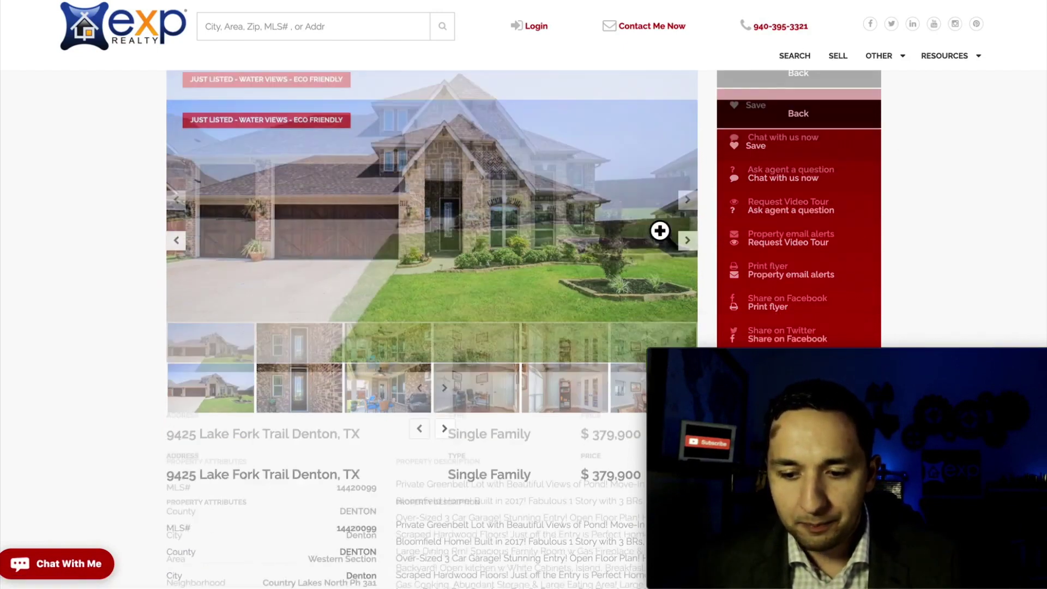
{"action": "scroll", "coordinate": [659, 231], "scroll_direction": "down", "scroll_amount": 4}
{"action": "scroll", "coordinate": [659, 231], "scroll_direction": "up", "scroll_amount": 5}
{"action": "scroll", "coordinate": [659, 231], "scroll_direction": "down", "scroll_amount": 1}
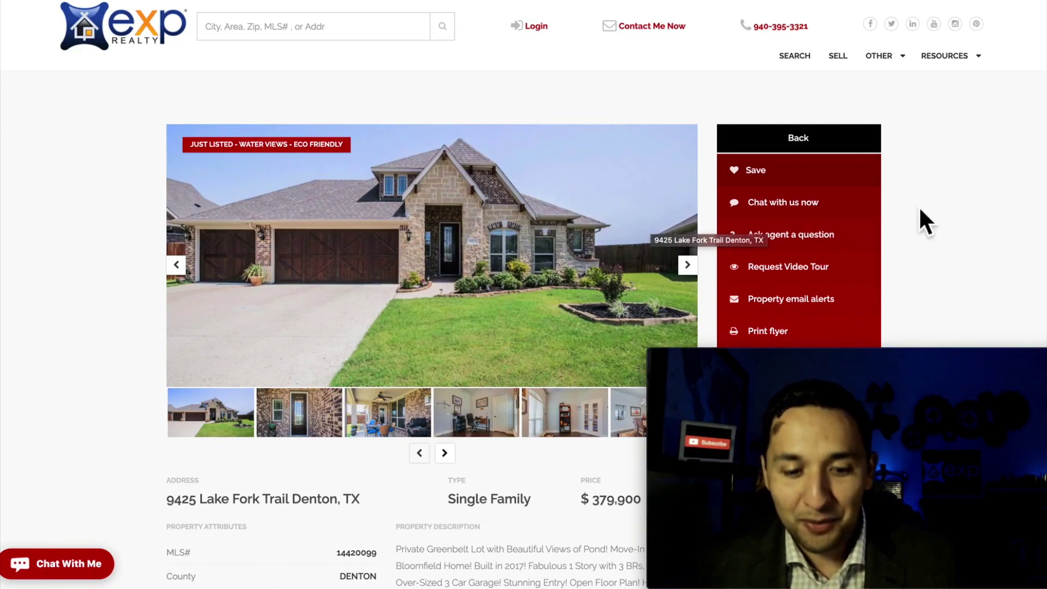
{"action": "scroll", "coordinate": [920, 209], "scroll_direction": "down", "scroll_amount": 2}
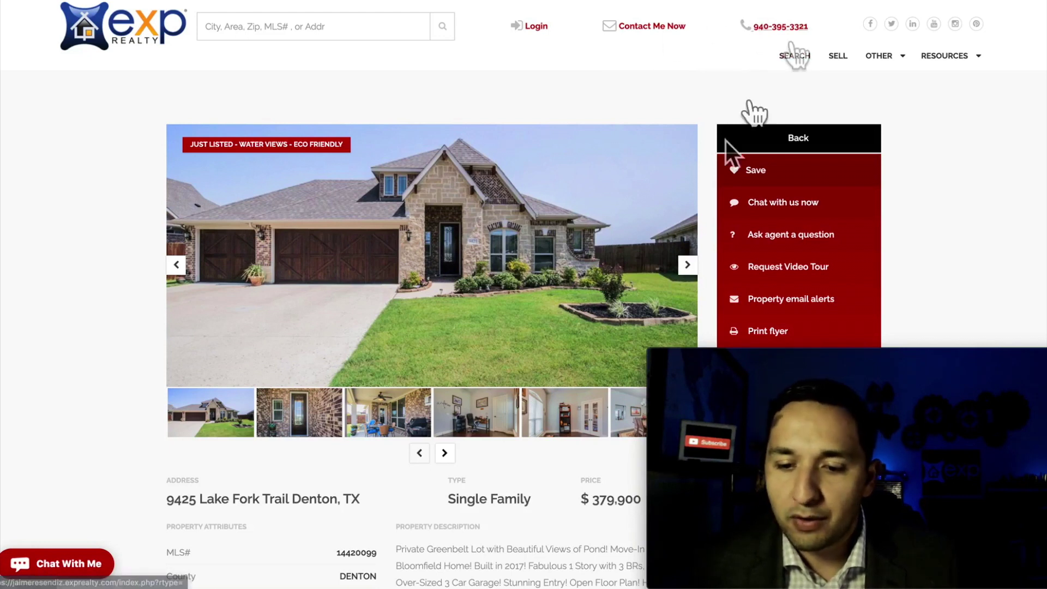
{"action": "scroll", "coordinate": [714, 148], "scroll_direction": "down", "scroll_amount": 8}
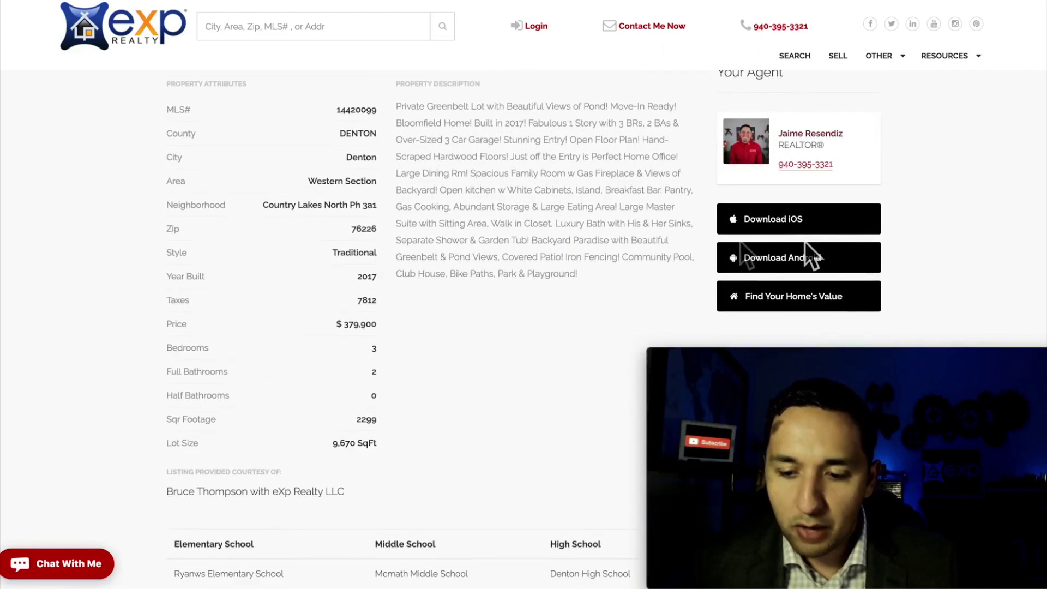
{"action": "scroll", "coordinate": [792, 162], "scroll_direction": "down", "scroll_amount": 2}
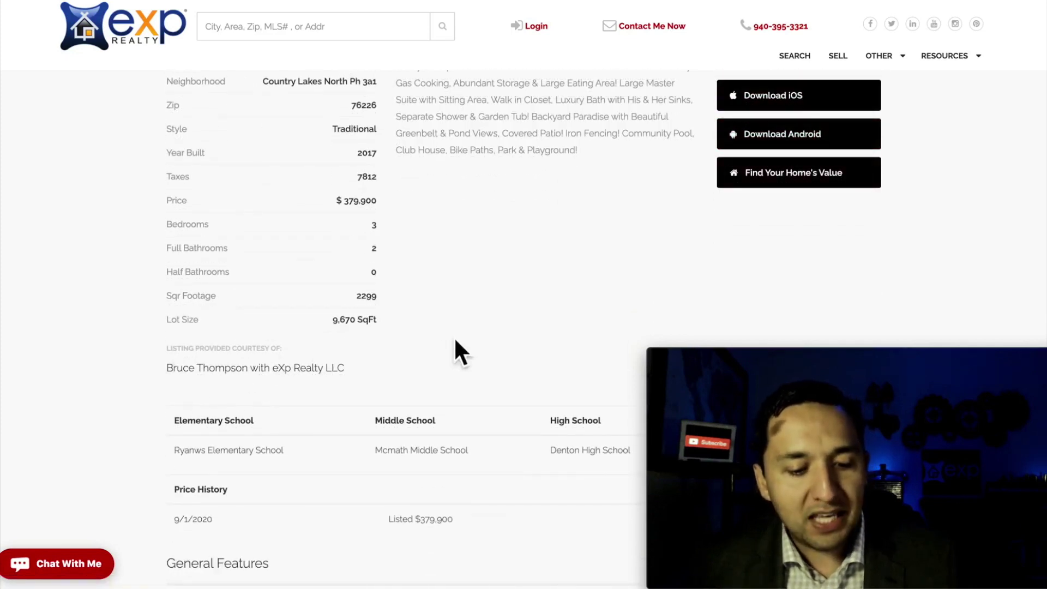
{"action": "scroll", "coordinate": [456, 350], "scroll_direction": "up", "scroll_amount": 2}
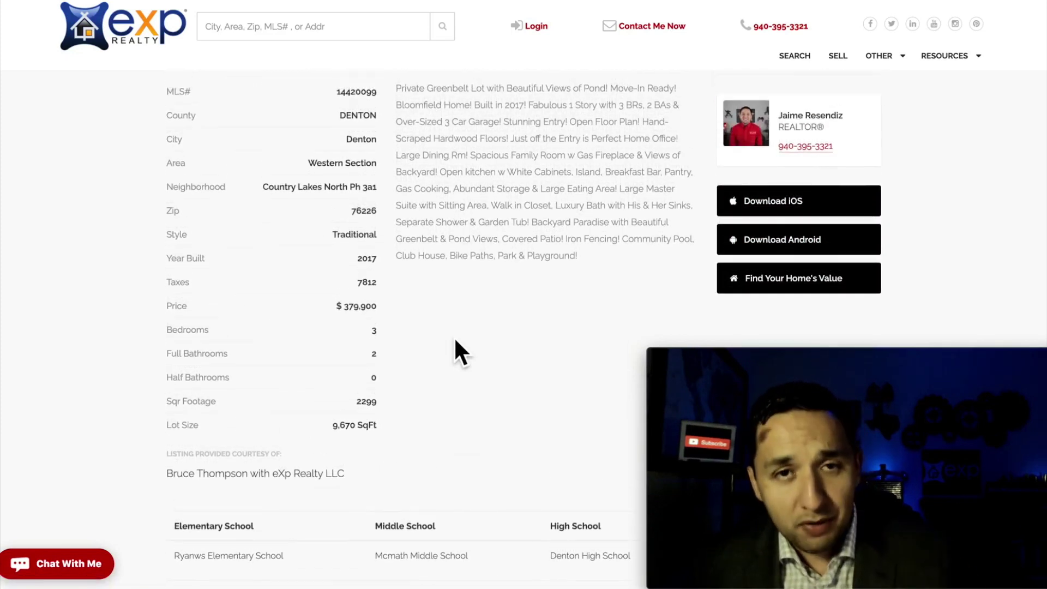
{"action": "scroll", "coordinate": [456, 341], "scroll_direction": "up", "scroll_amount": 3}
{"action": "scroll", "coordinate": [455, 343], "scroll_direction": "up", "scroll_amount": 5}
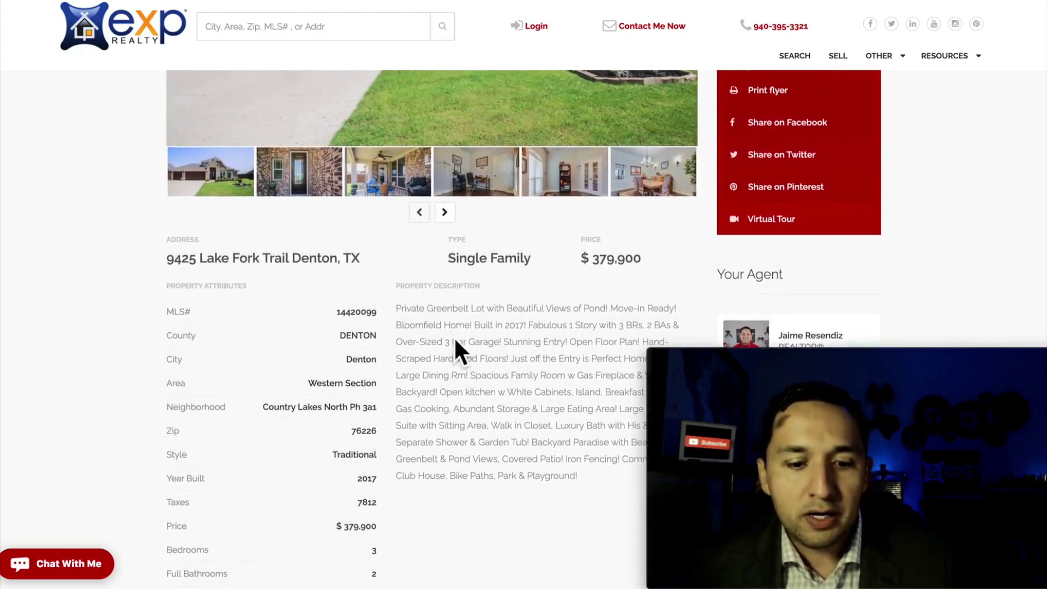
{"action": "scroll", "coordinate": [454, 349], "scroll_direction": "down", "scroll_amount": 1}
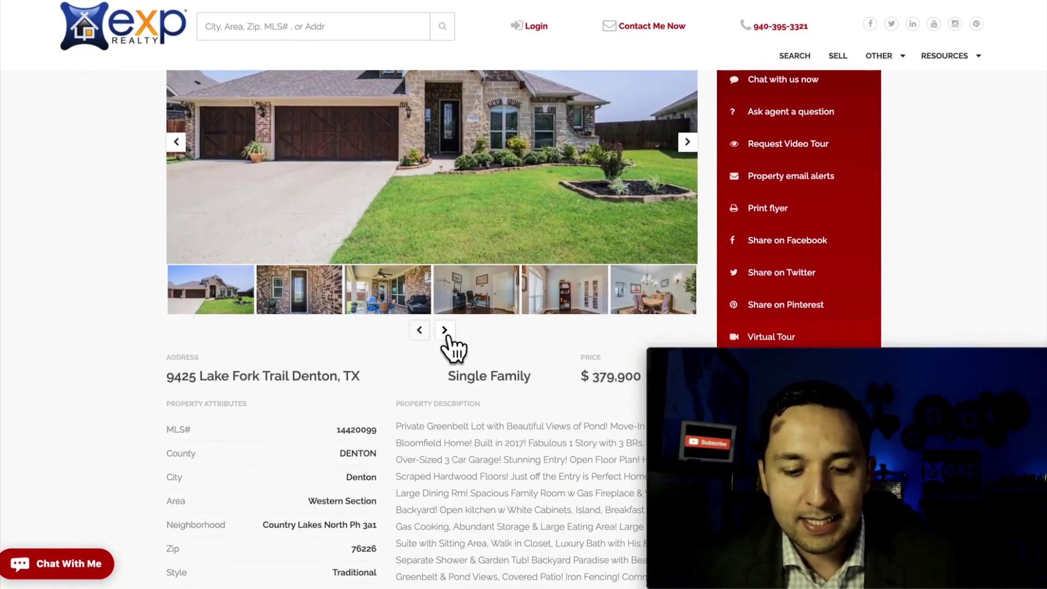
{"action": "scroll", "coordinate": [452, 344], "scroll_direction": "up", "scroll_amount": 2}
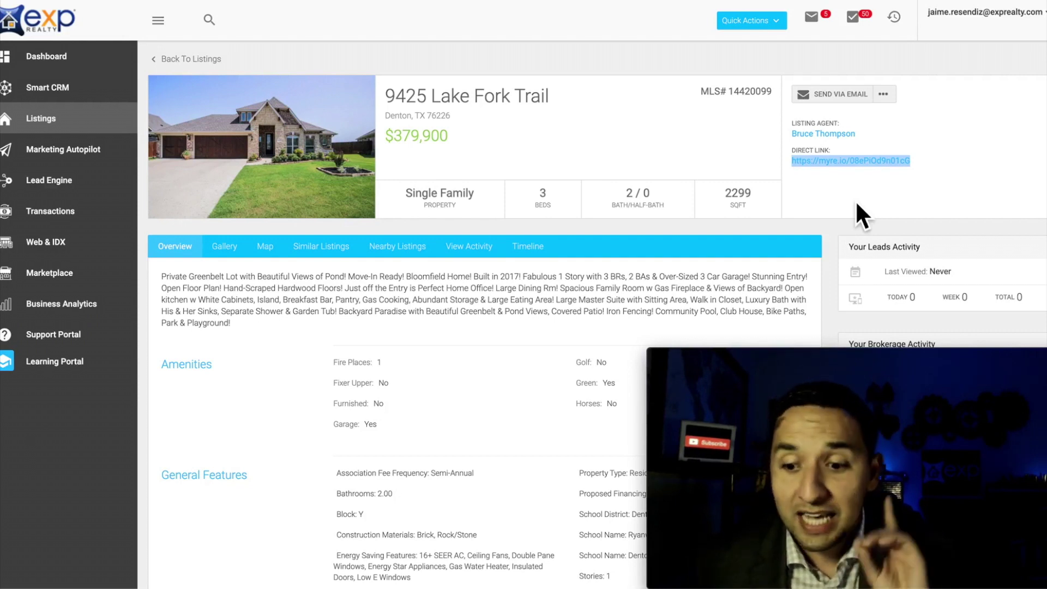
Step: Choose to post the Denton listing to Facebook, then prepare a Craigslist post for it with south DFW as the location
{"action": "left_click", "coordinate": [883, 93]}
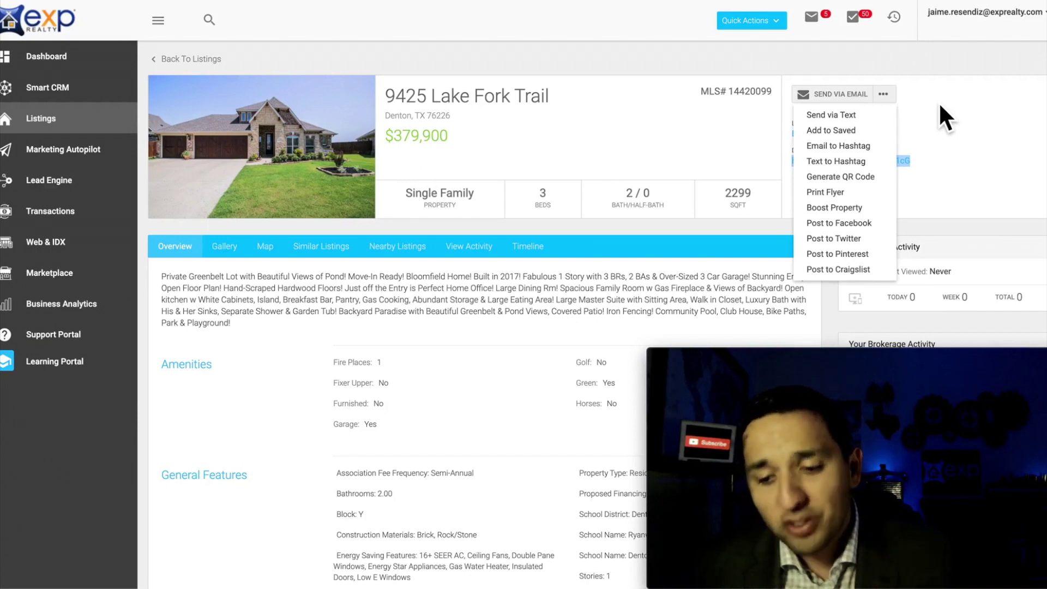
{"action": "left_click", "coordinate": [846, 223]}
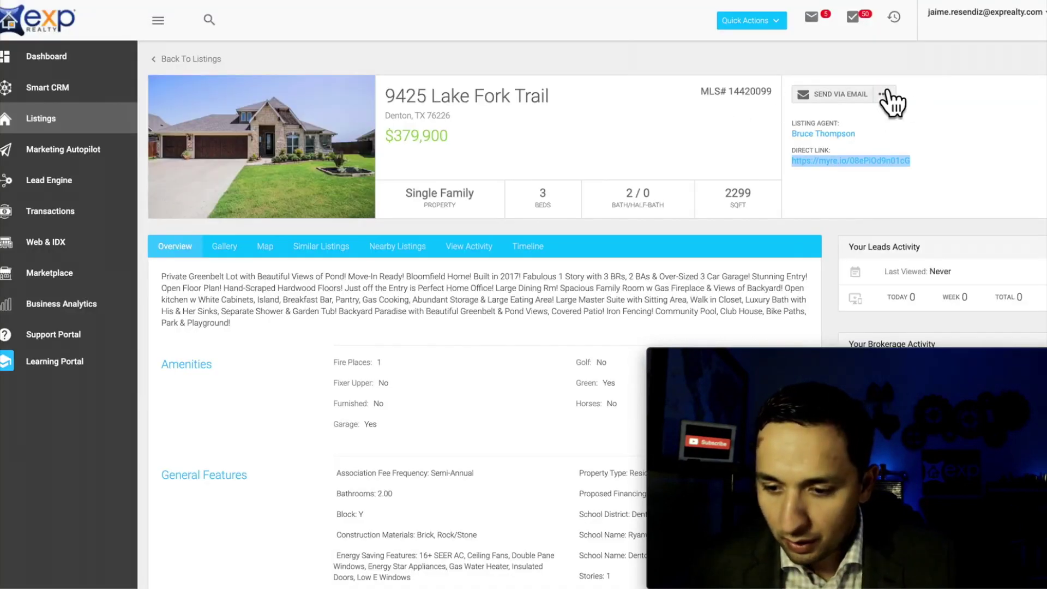
{"action": "left_click", "coordinate": [883, 95]}
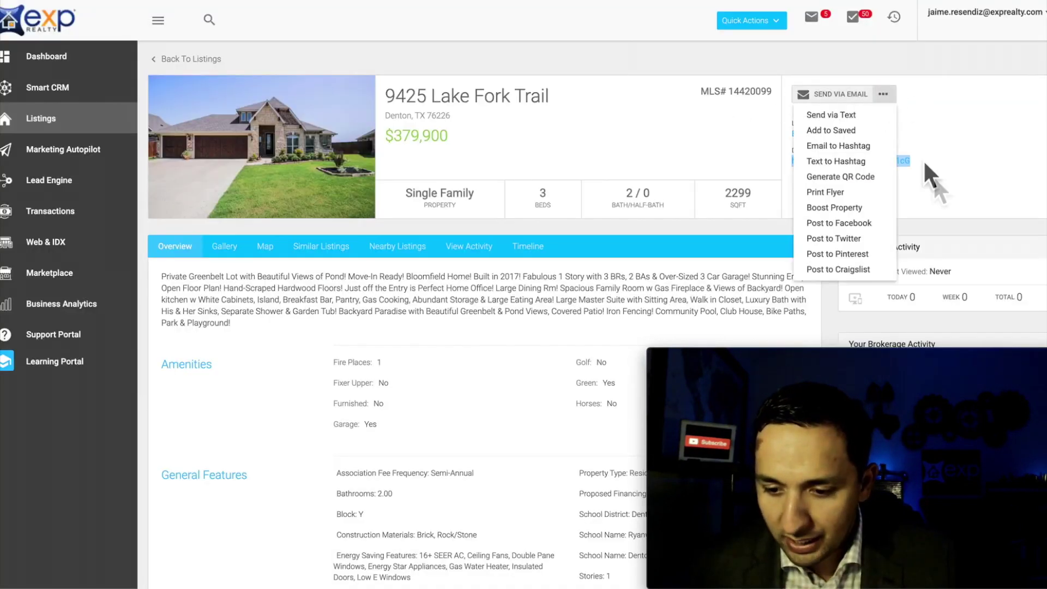
{"action": "left_click", "coordinate": [851, 270]}
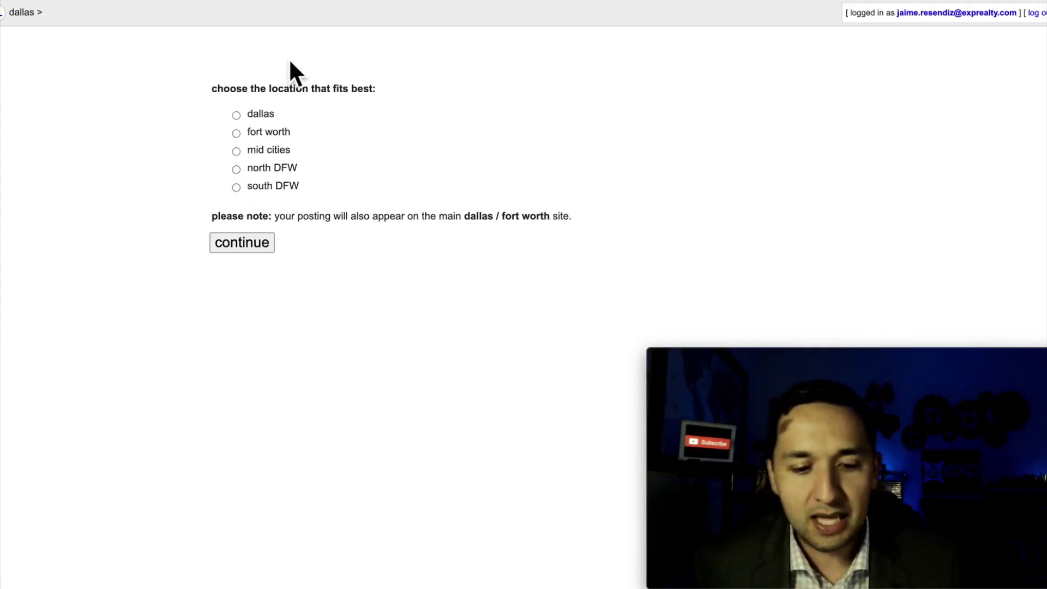
{"action": "left_click", "coordinate": [259, 187]}
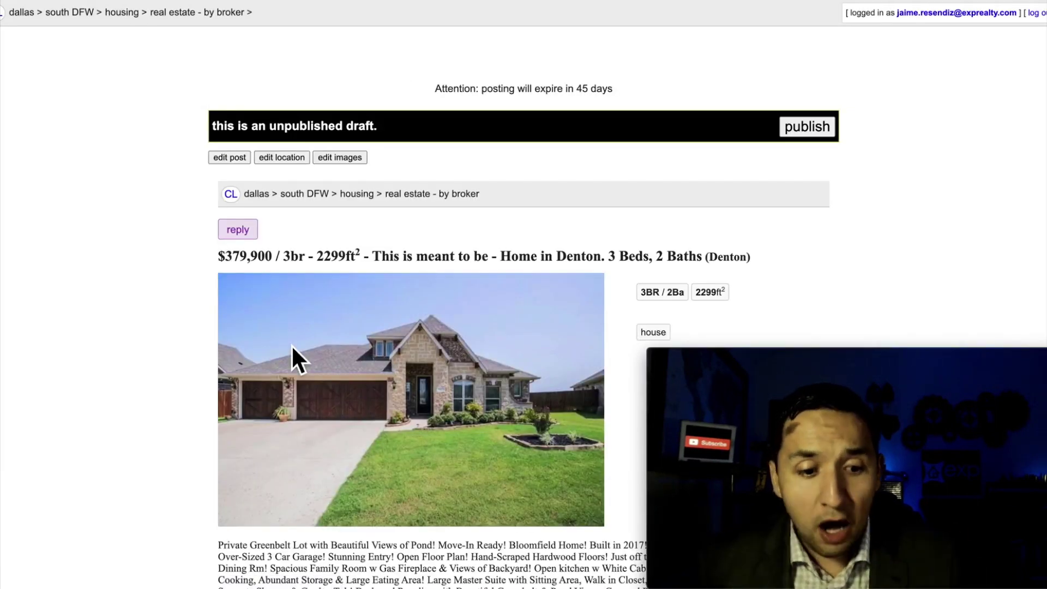
Step: Review the unpublished Craigslist draft's photo and description, highlighting the line that invites readers to send a text for more details
{"action": "scroll", "coordinate": [291, 345], "scroll_direction": "down", "scroll_amount": 3}
{"action": "scroll", "coordinate": [414, 334], "scroll_direction": "down", "scroll_amount": 4}
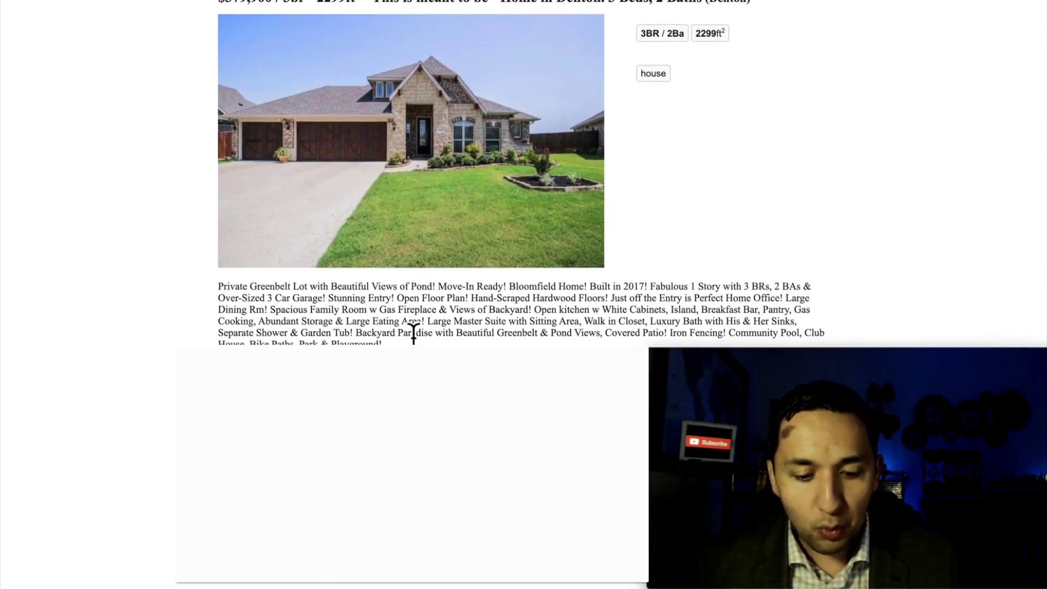
{"action": "scroll", "coordinate": [413, 334], "scroll_direction": "up", "scroll_amount": 4}
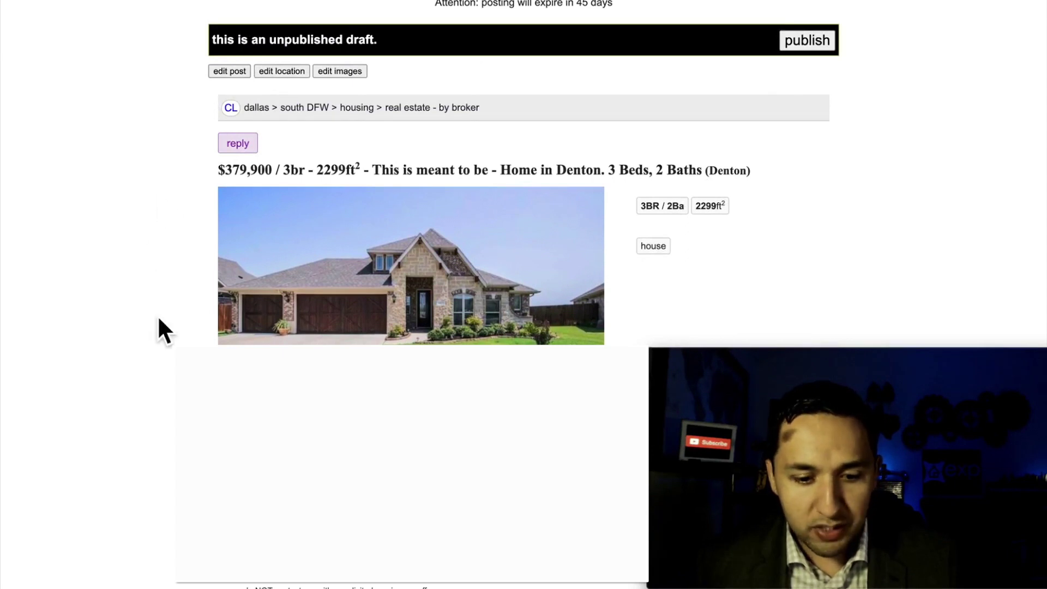
{"action": "scroll", "coordinate": [158, 318], "scroll_direction": "down", "scroll_amount": 4}
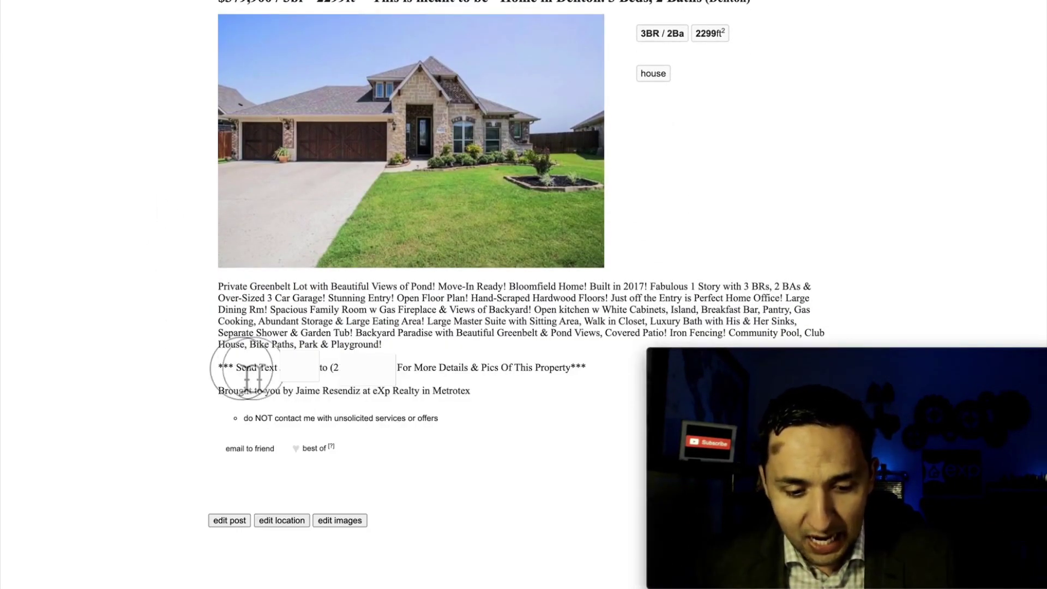
{"action": "left_click_drag", "start_coordinate": [402, 376], "coordinate": [233, 374]}
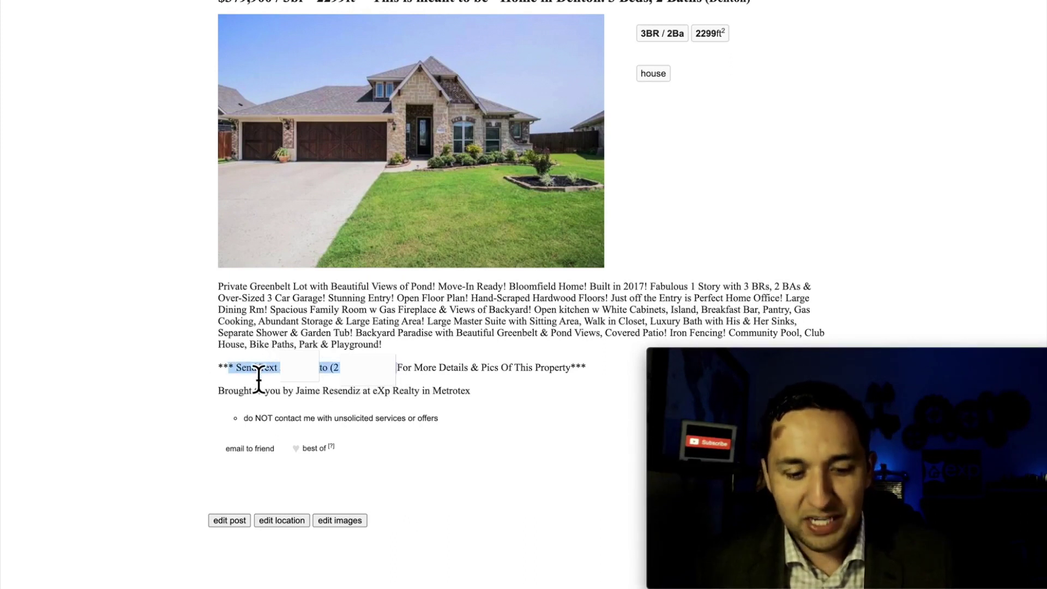
{"action": "left_click", "coordinate": [256, 376]}
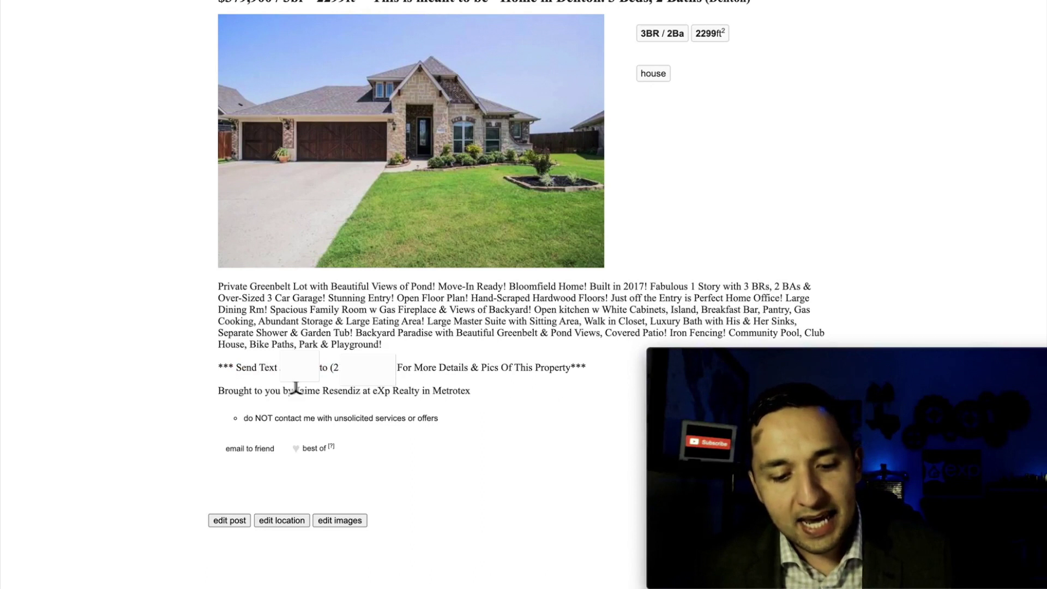